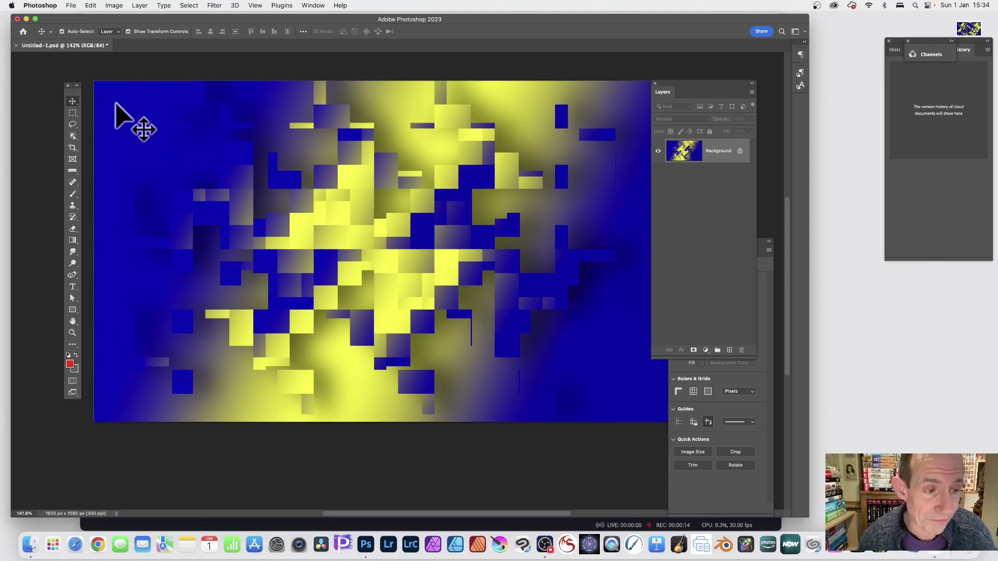
Fill the background with a diagonal blue-yellow-blue linear gradient running from the upper left towards the lower right of the canvas
click(74, 241)
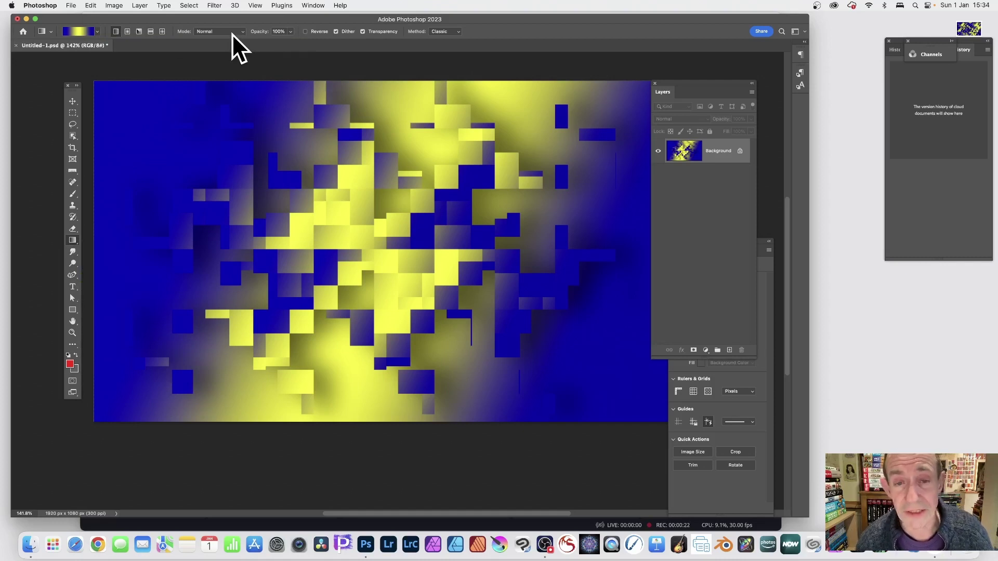
drag(189, 105, 598, 244)
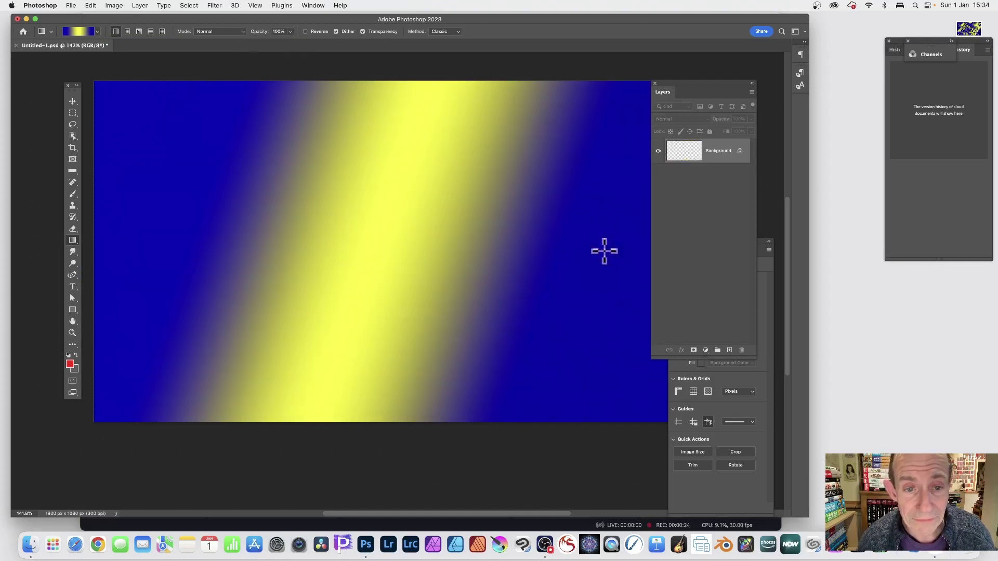
drag(345, 176, 461, 220)
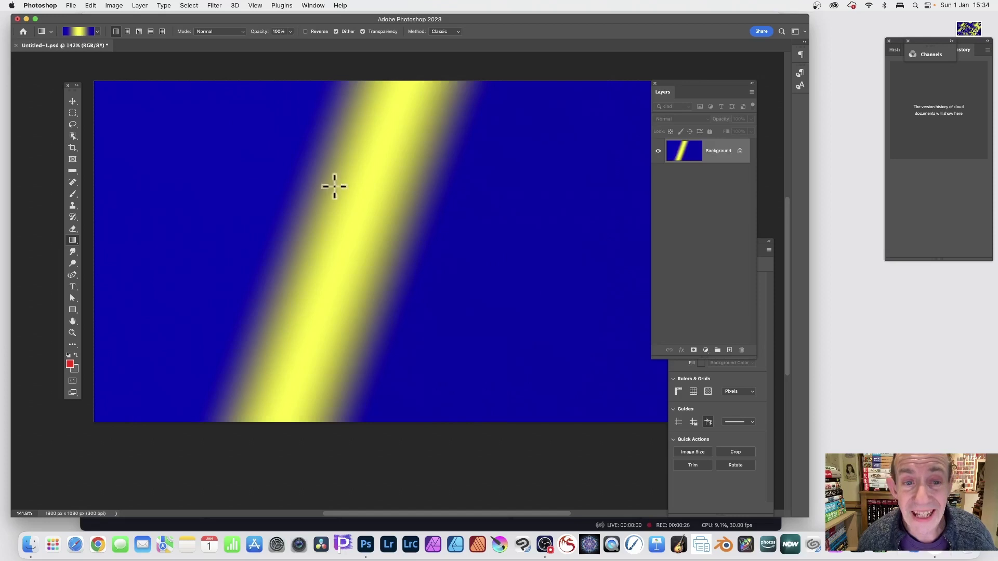
drag(151, 113, 578, 266)
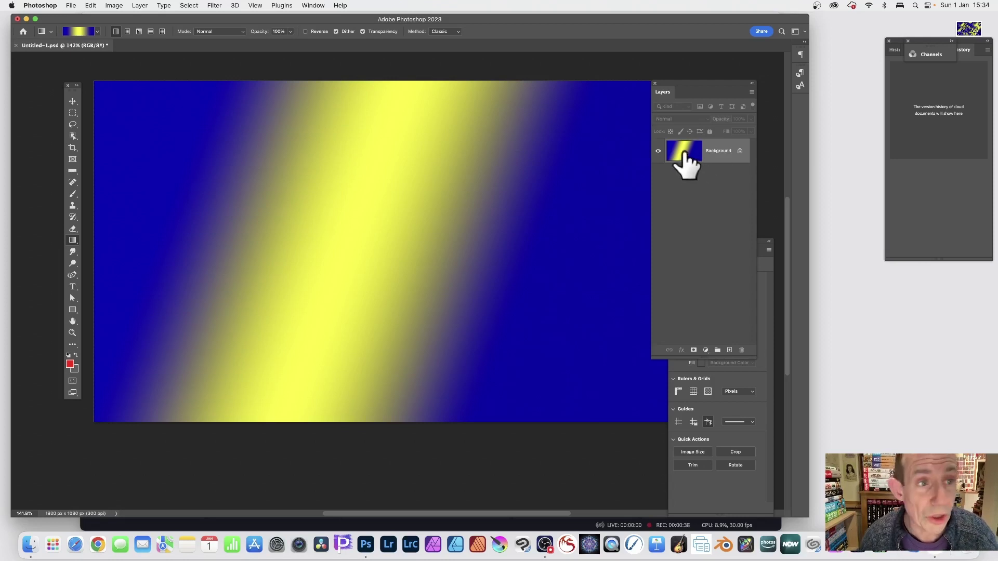
Duplicate the gradient background layer within the same document, keeping the name Background copy
click(139, 5)
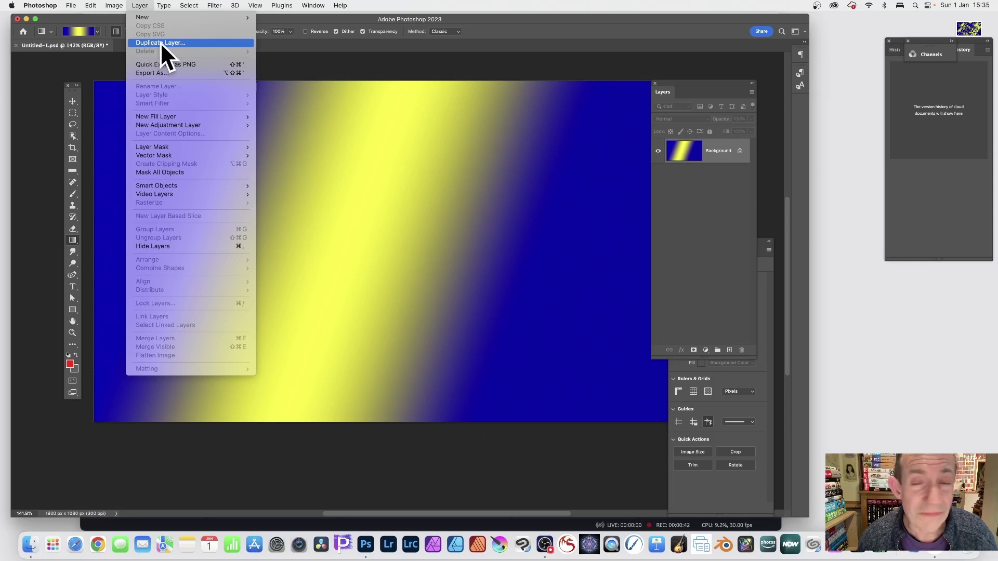
click(161, 43)
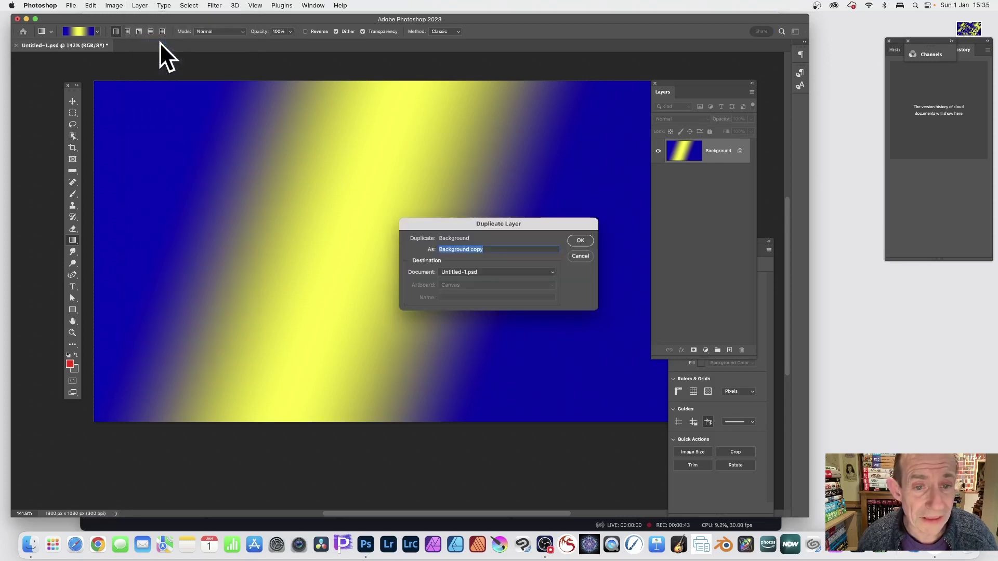
click(580, 241)
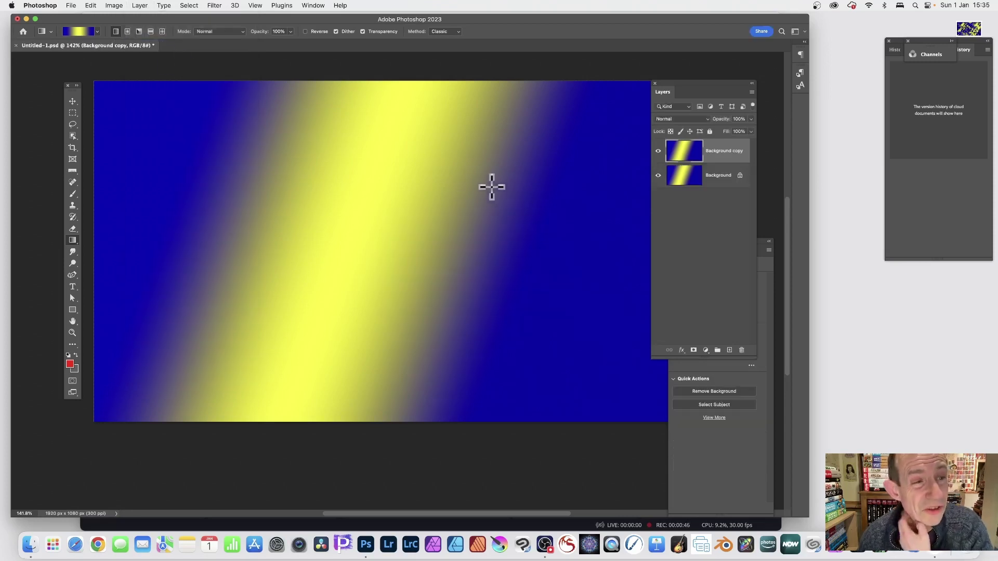
Scale the duplicated layer to about 1251 by 686 px and place it over the upper-left part of the canvas
click(75, 101)
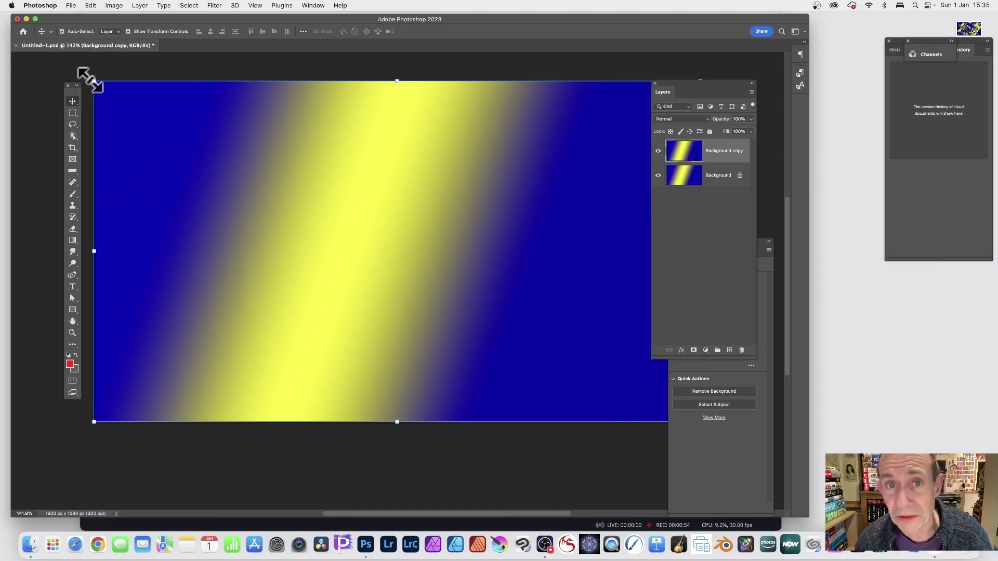
drag(91, 80, 298, 201)
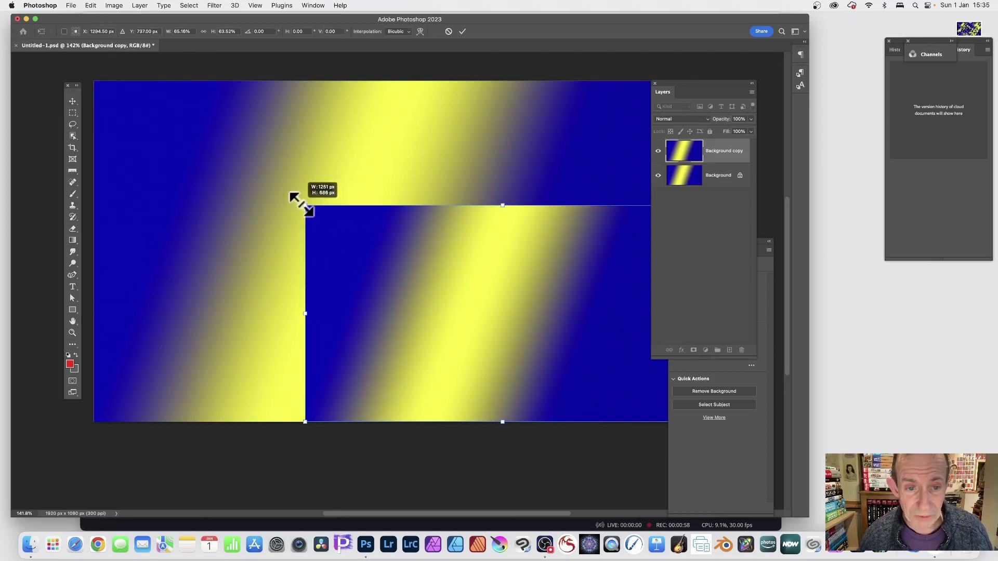
drag(465, 300, 284, 213)
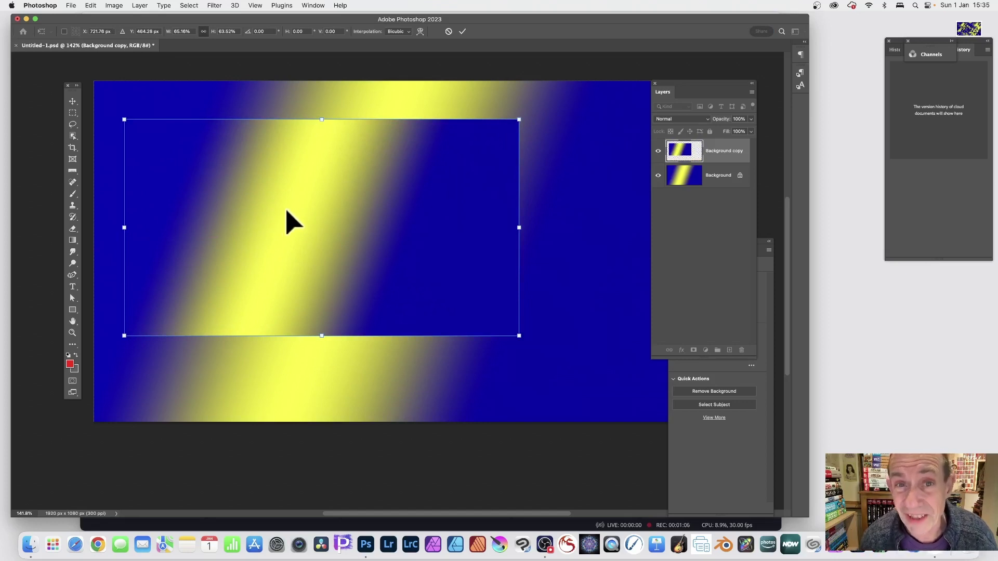
click(461, 33)
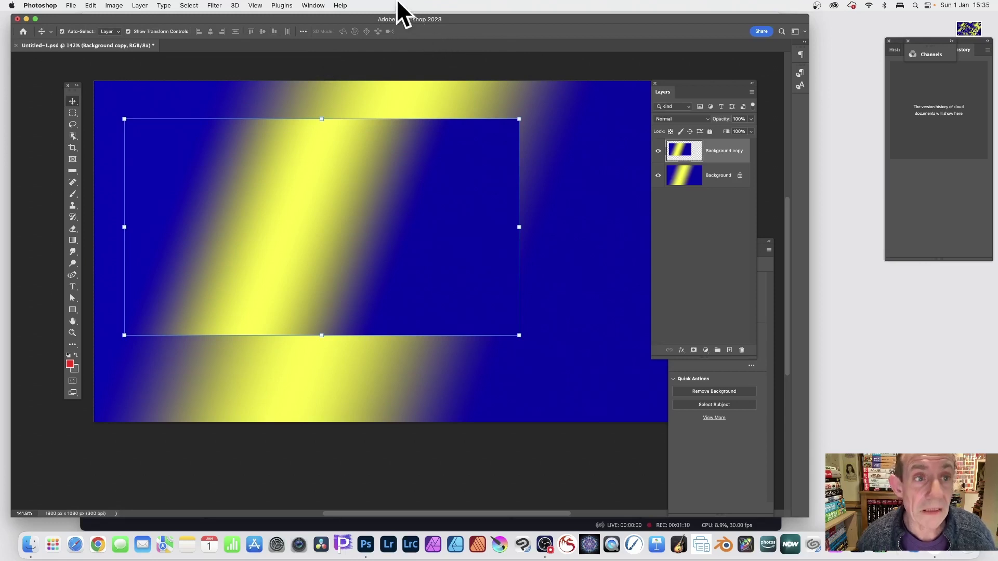
Start the Wave distortion on the scaled layer copy and lower the minimum wavelength to 128
click(216, 5)
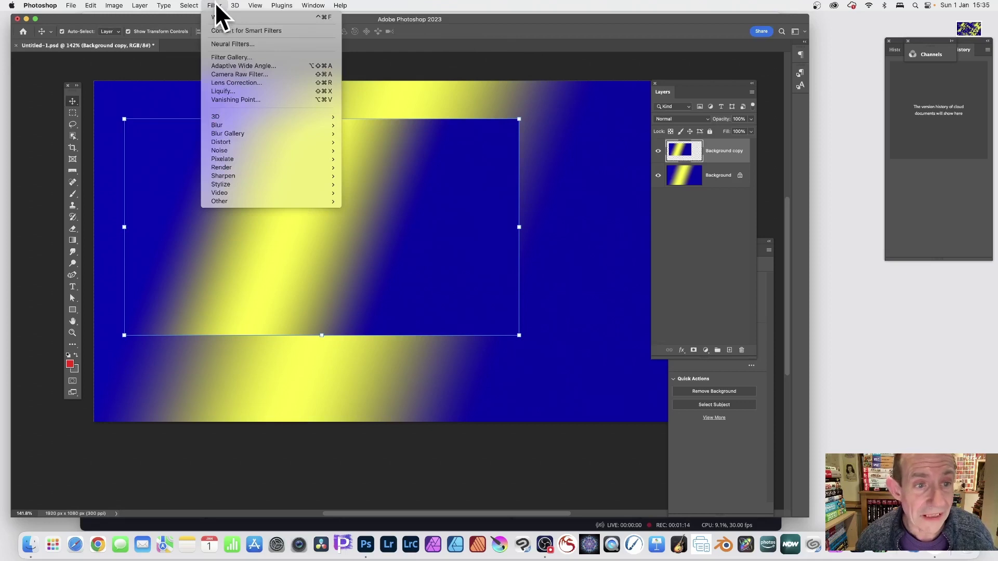
mouse_move(244, 142)
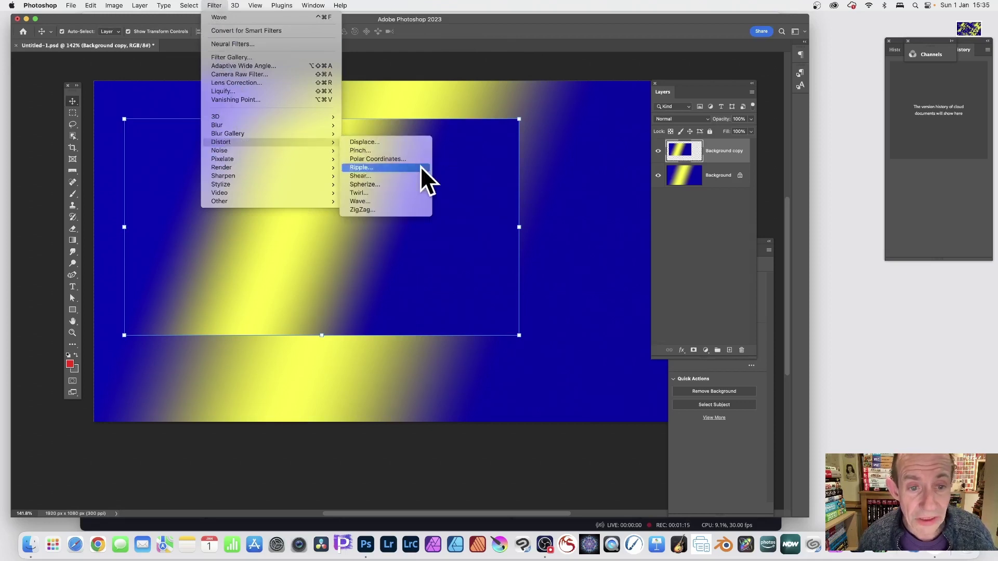
click(385, 201)
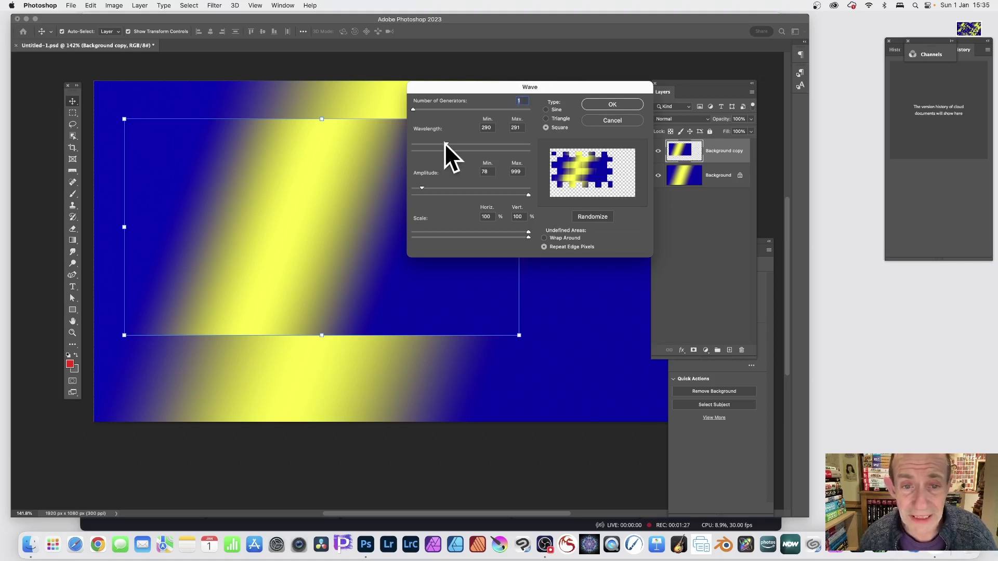
drag(447, 144, 429, 143)
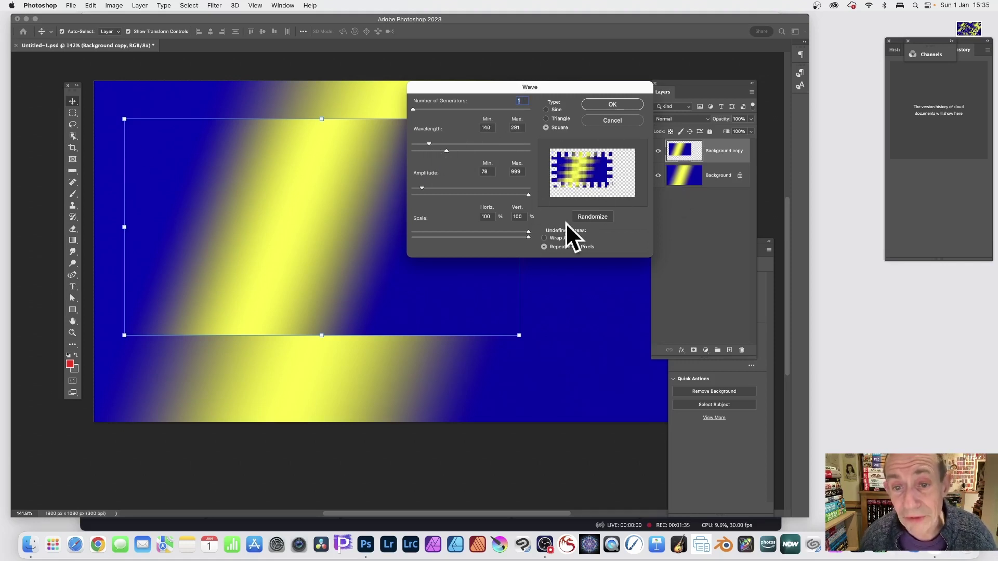
drag(428, 144, 427, 143)
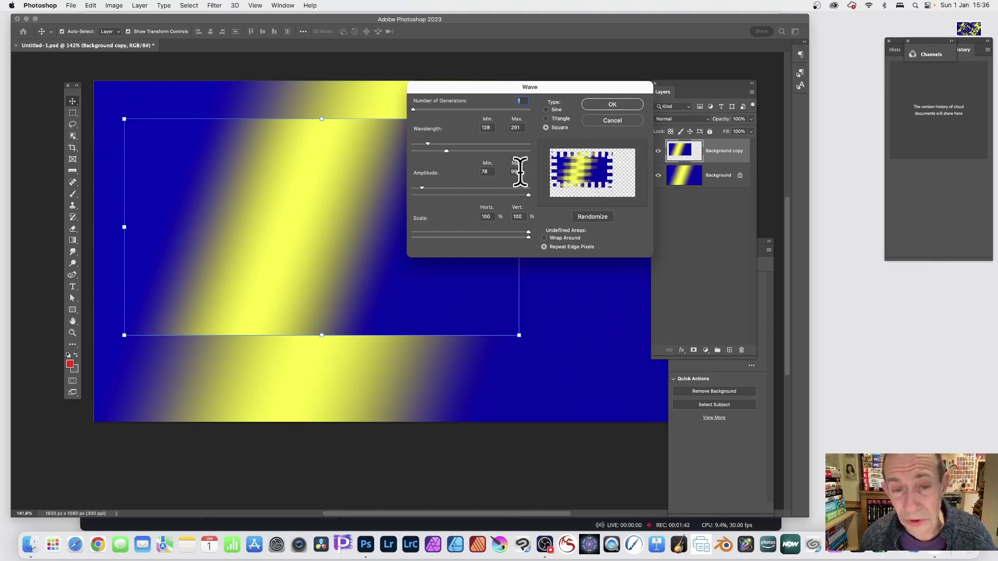
Try a minimum amplitude of 28 and compare the Sine and Triangle wave types before returning to Square
mouse_move(423, 188)
mouse_down()
mouse_move(438, 188)
mouse_move(417, 187)
mouse_up()
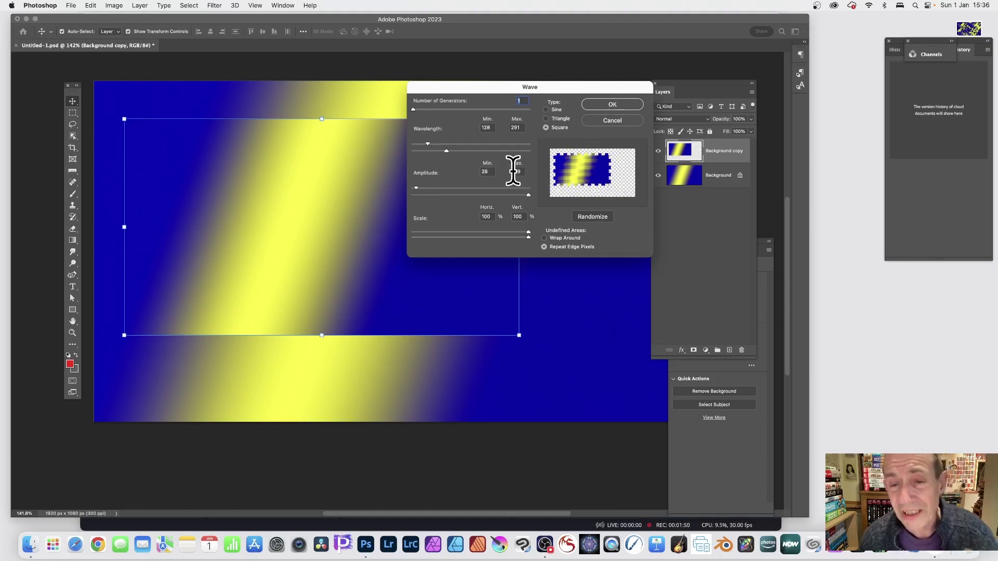
mouse_move(419, 188)
mouse_down()
mouse_move(438, 189)
mouse_move(417, 189)
mouse_up()
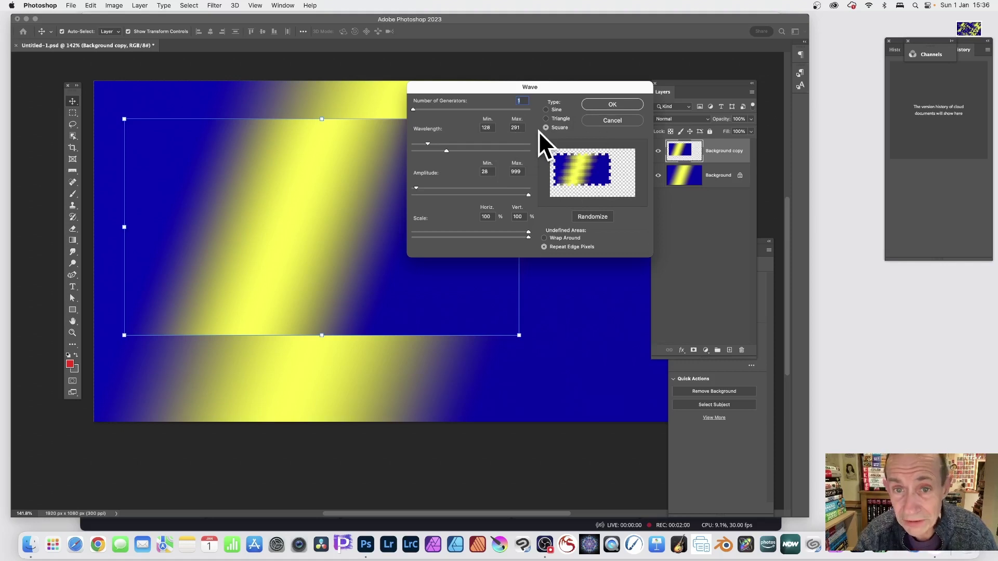
click(545, 109)
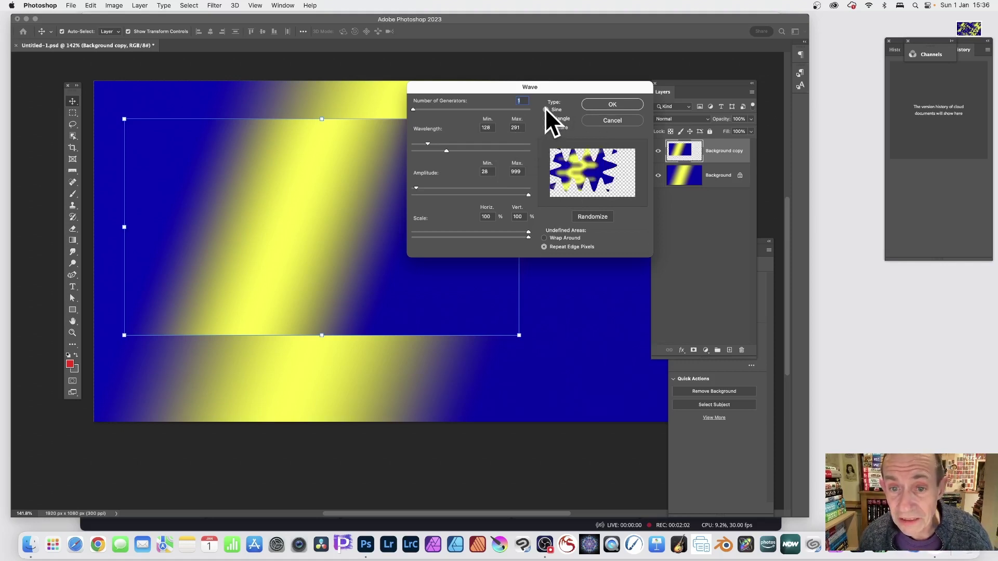
click(548, 119)
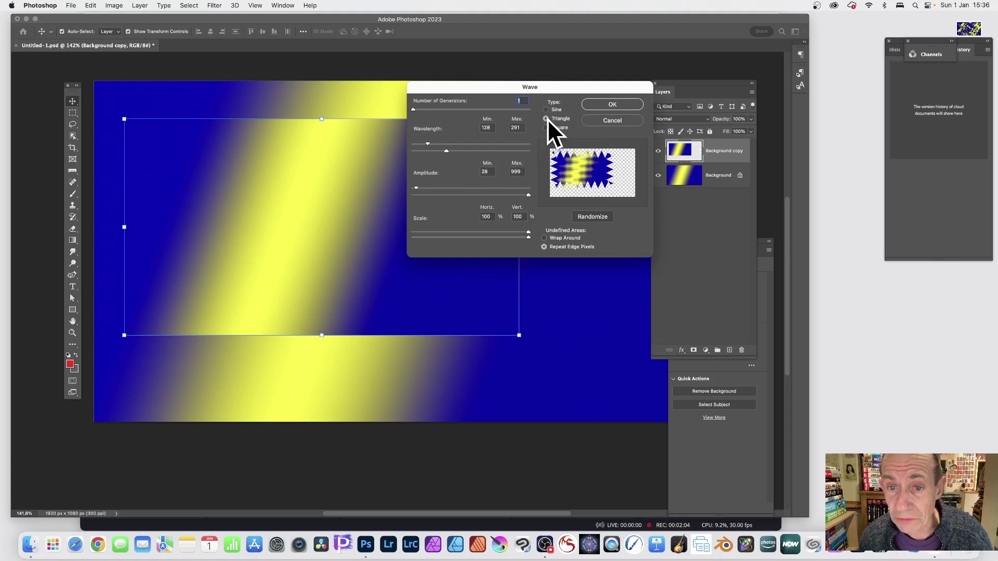
click(548, 128)
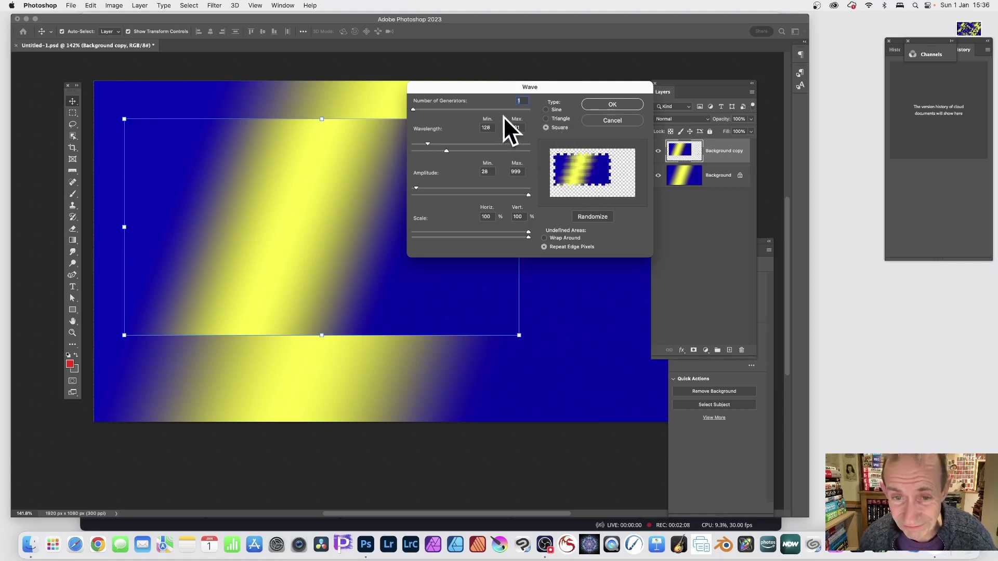
Set the minimum amplitude to 66 and apply the square Wave distortion to the layer copy
drag(420, 187, 423, 188)
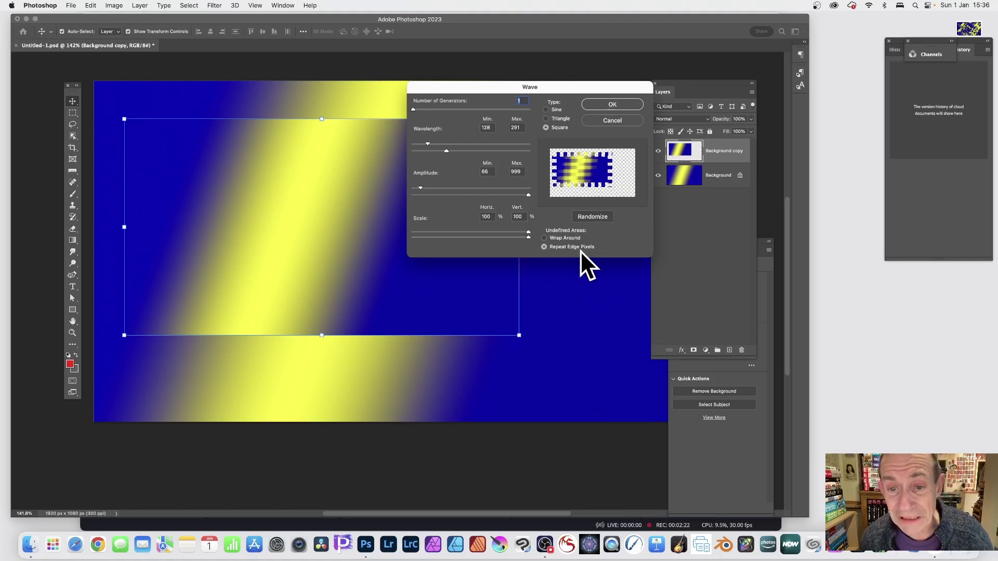
click(619, 104)
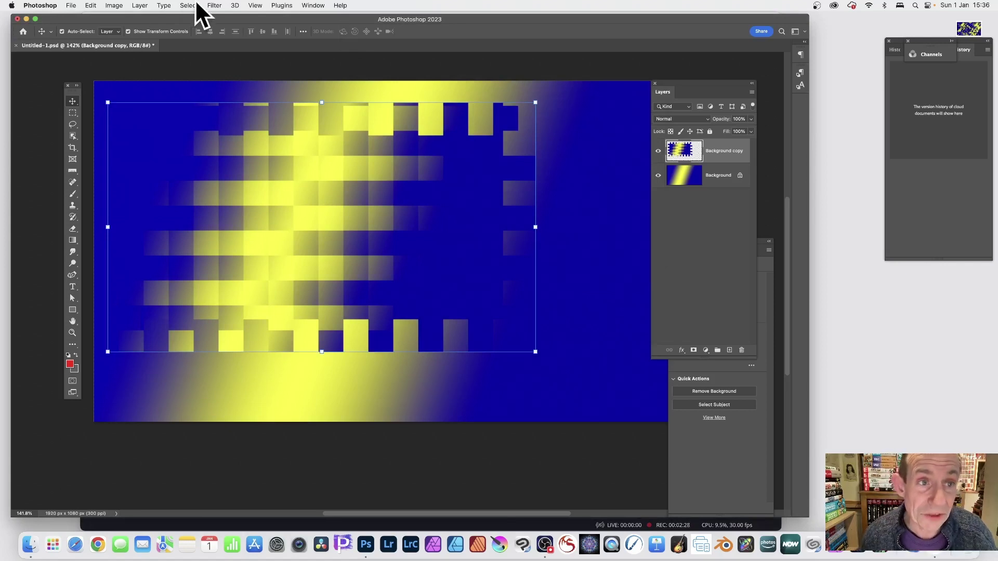
Try a second Wave distortion with the same settings on the layer copy, and undo it
click(214, 6)
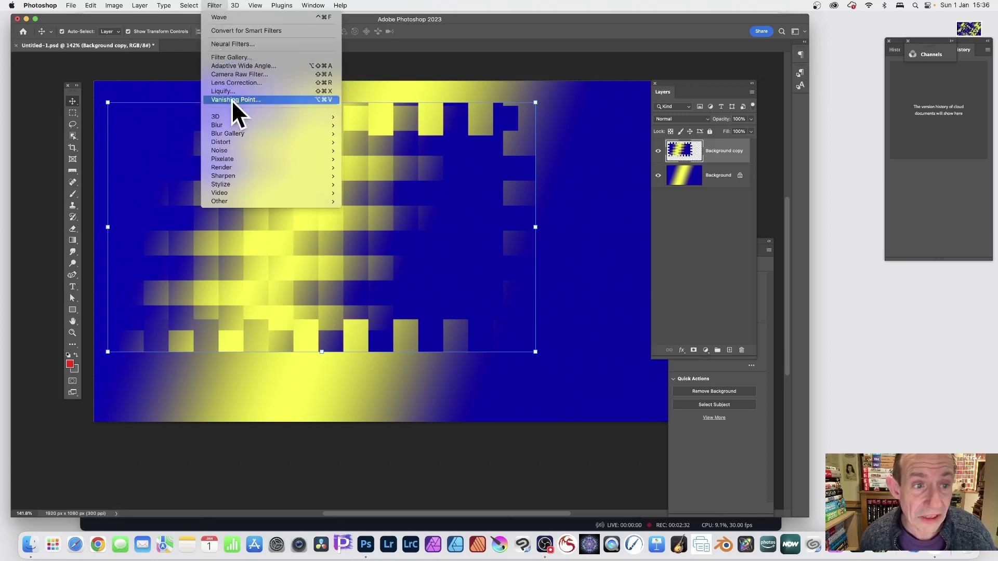
mouse_move(252, 144)
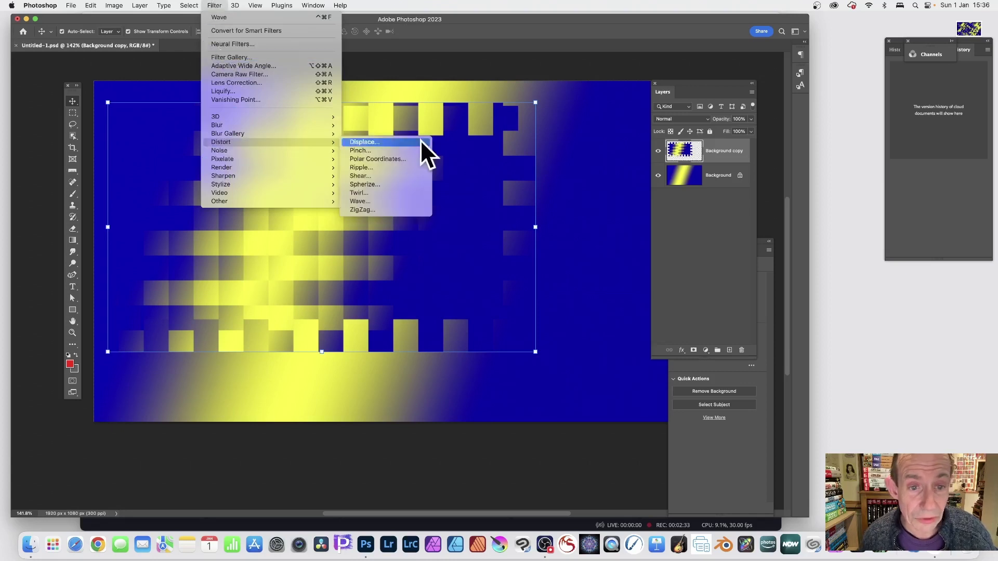
click(376, 200)
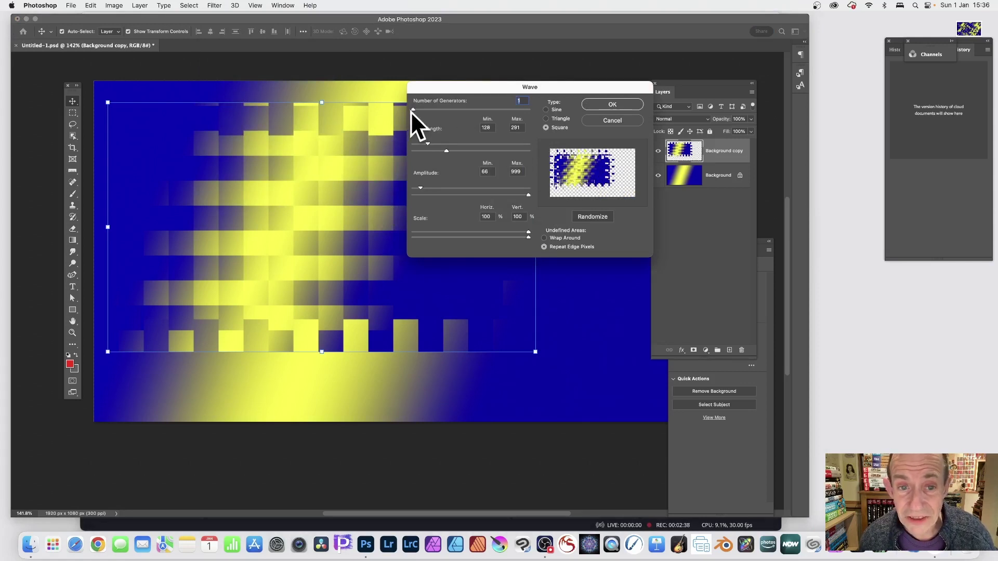
click(612, 104)
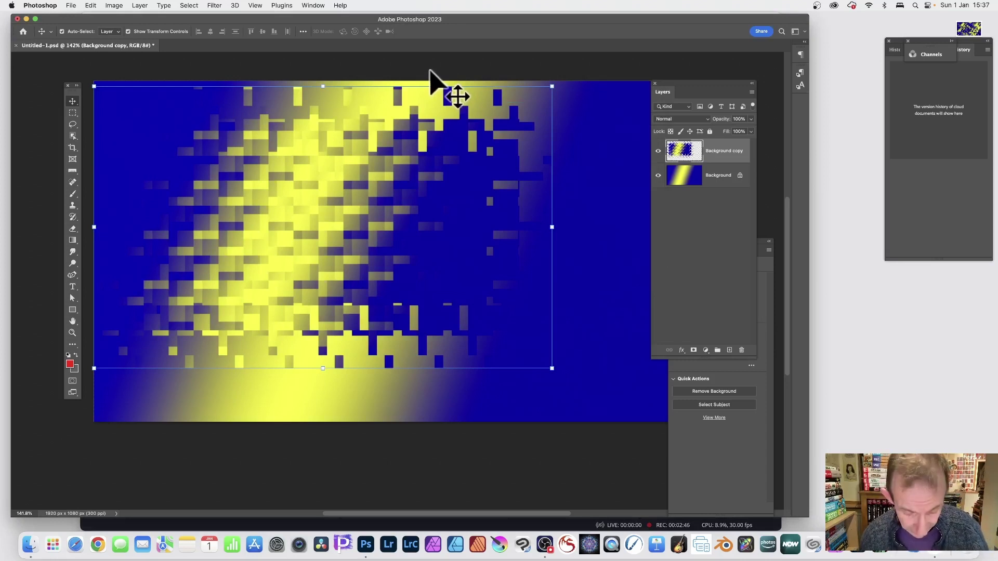
key(super+z)
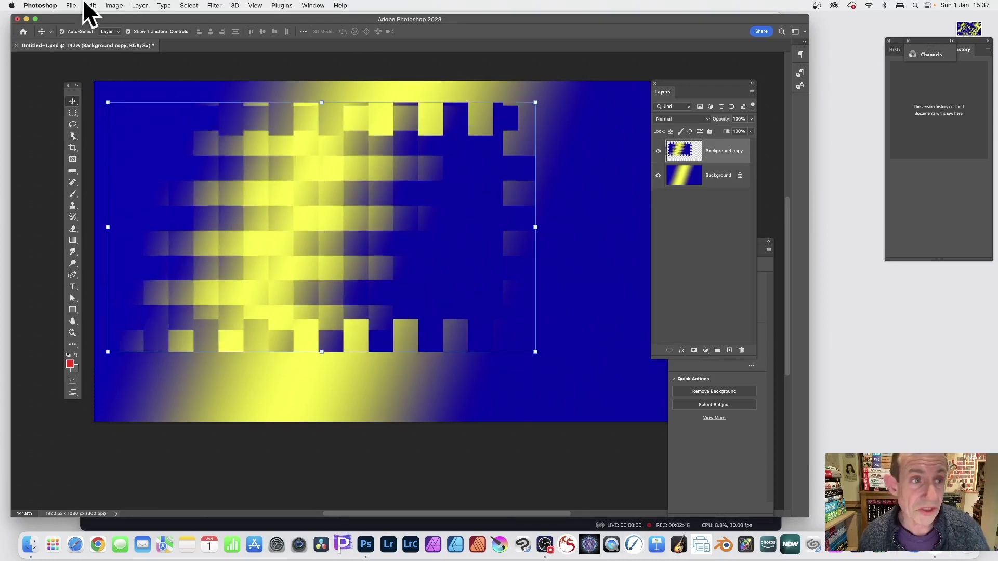
click(91, 5)
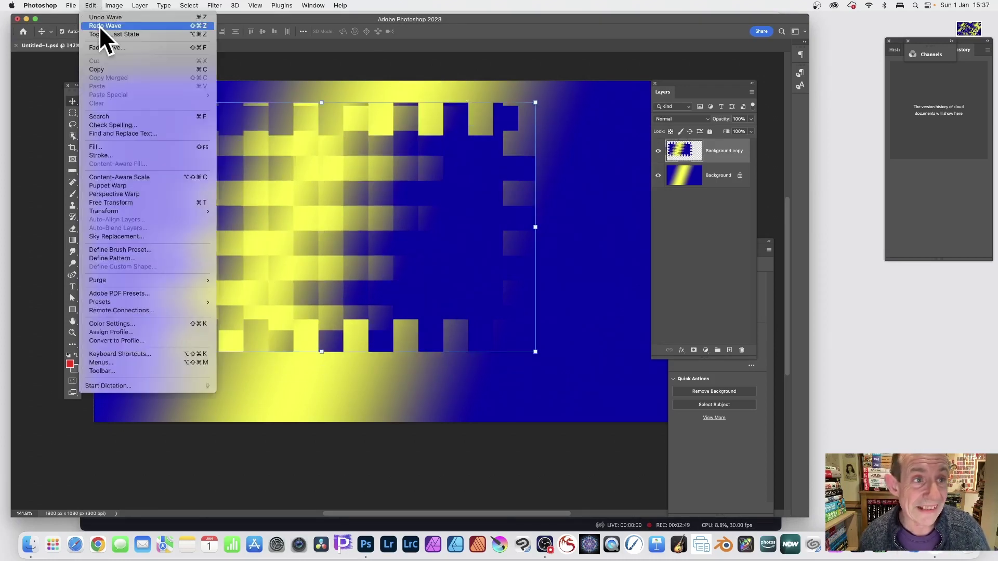
click(547, 108)
Shift the distorted layer to about X 63 px, Y 100 px, and reposition and shorten the Layers panel
mouse_move(401, 178)
mouse_down()
mouse_move(415, 183)
mouse_move(404, 192)
mouse_move(399, 183)
mouse_up()
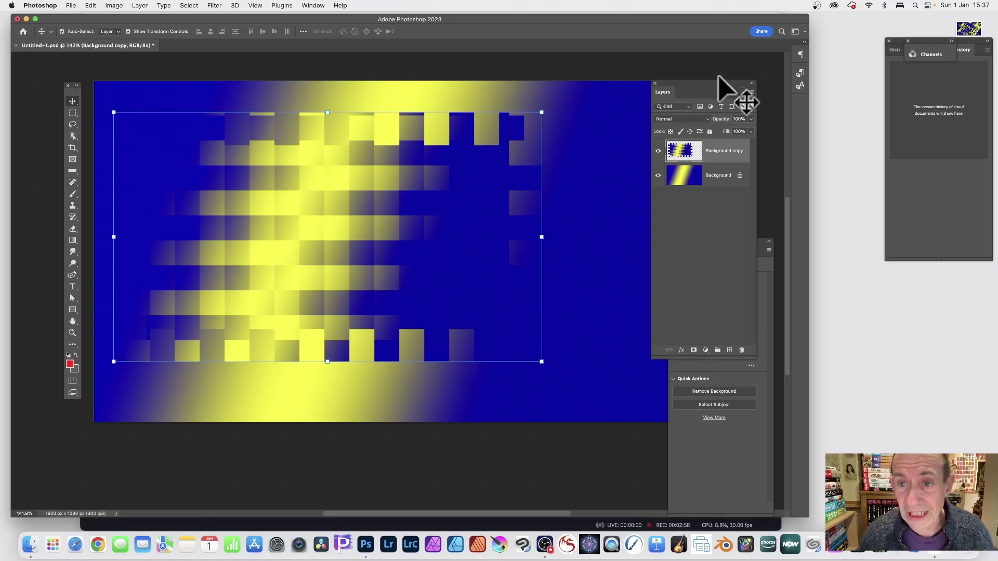
drag(693, 84, 604, 63)
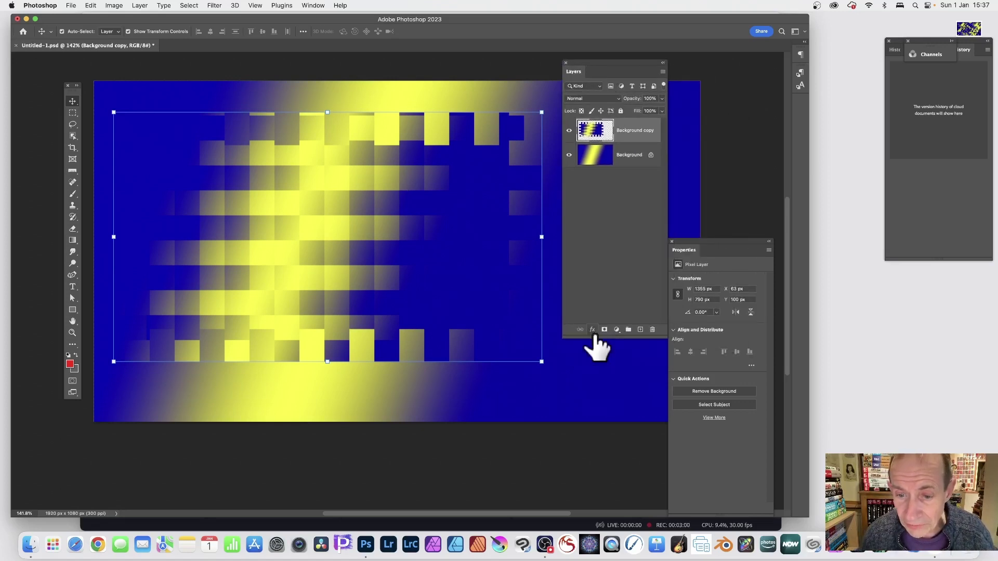
drag(596, 340, 590, 215)
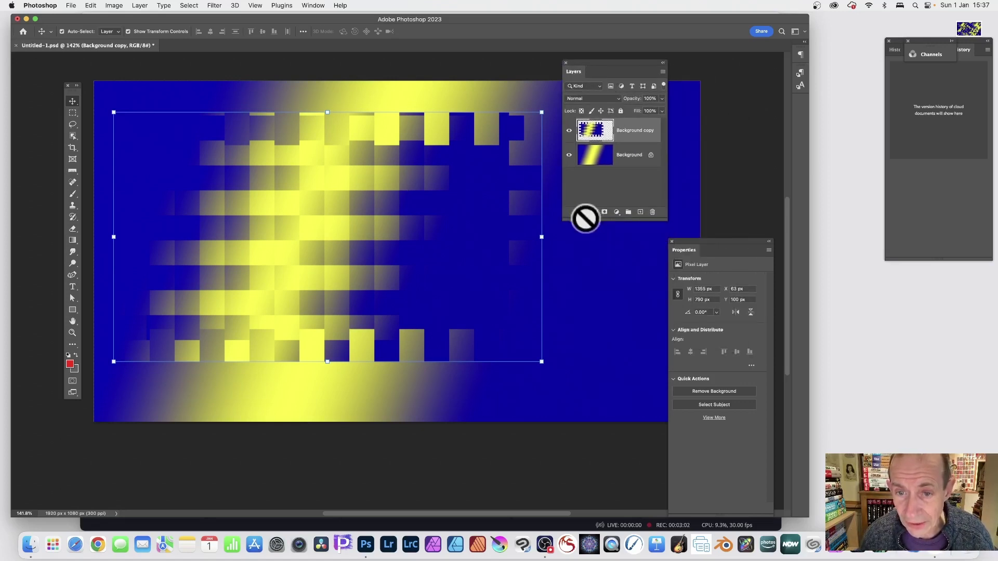
Give the distorted layer copy a Drop Shadow with 59% opacity, 20 px distance and a slightly reduced size
click(593, 213)
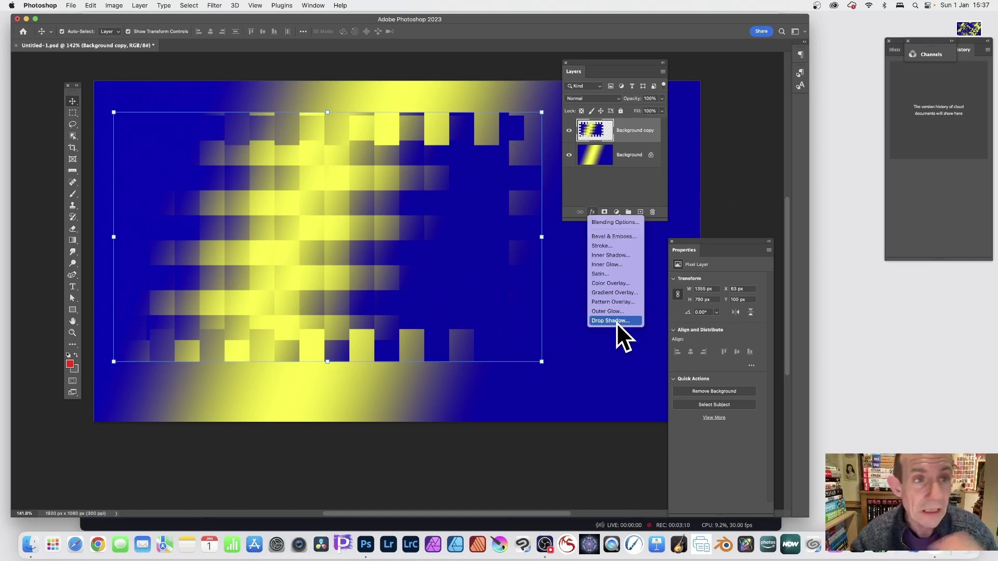
click(139, 7)
click(139, 7)
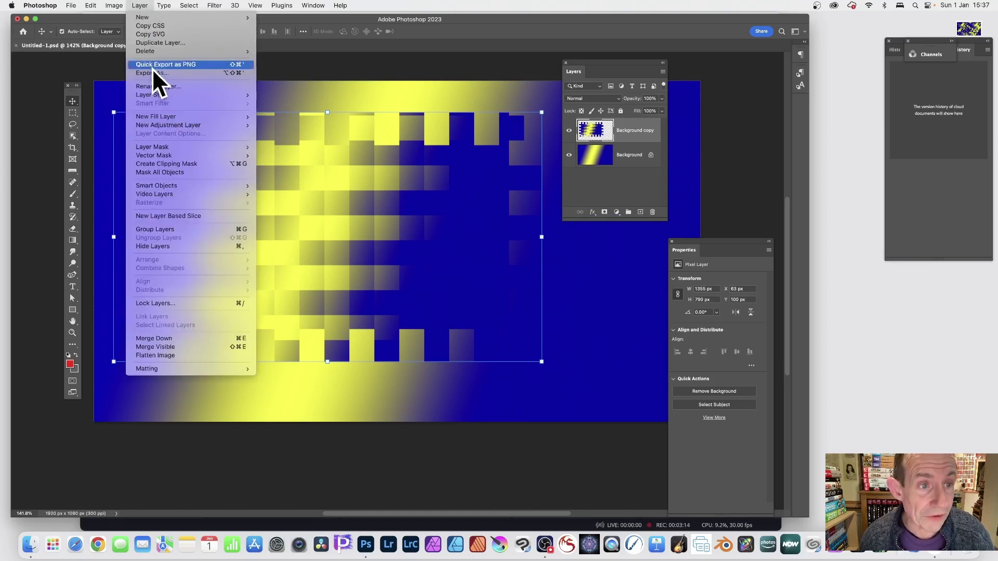
mouse_move(156, 96)
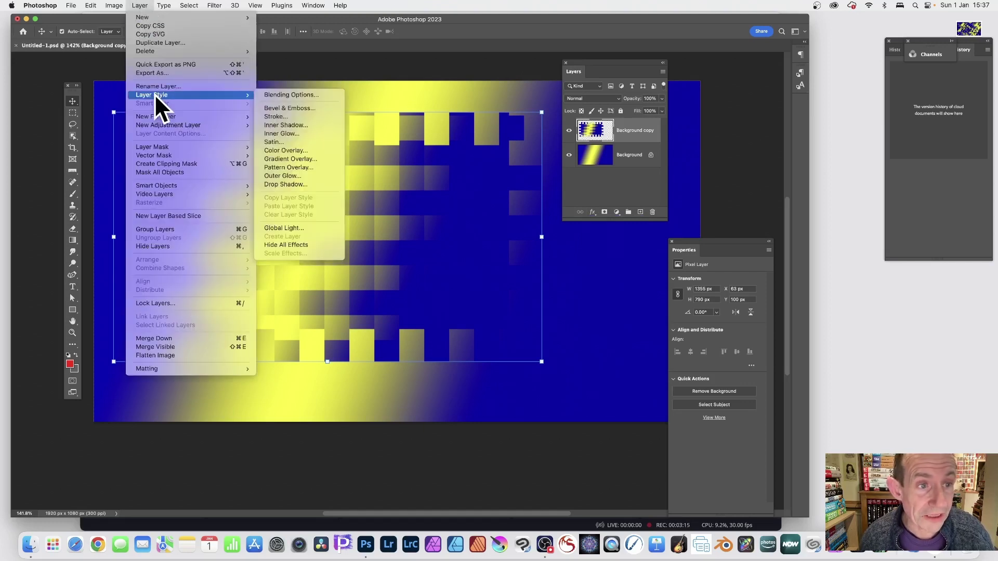
click(294, 185)
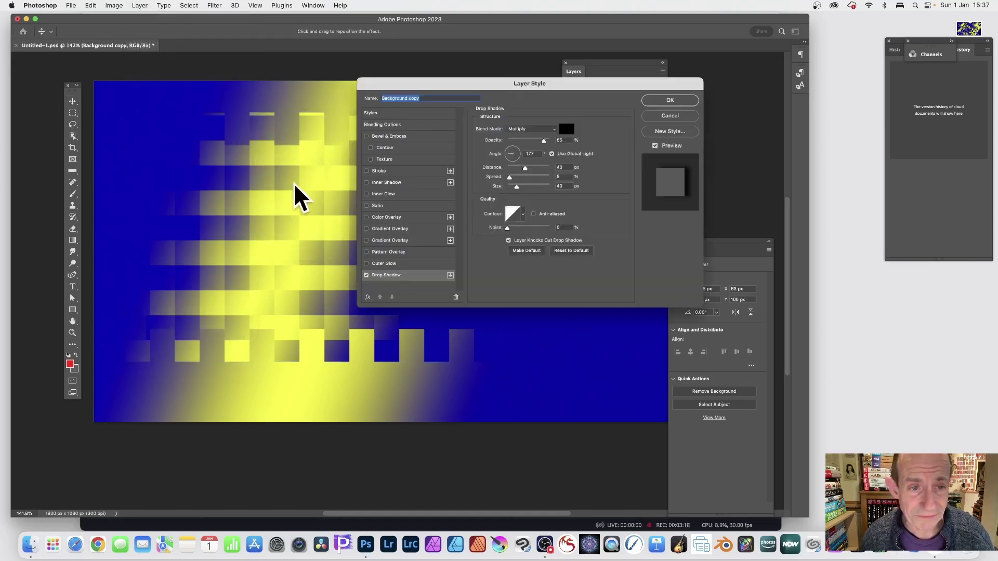
drag(294, 185, 335, 189)
drag(471, 80, 504, 76)
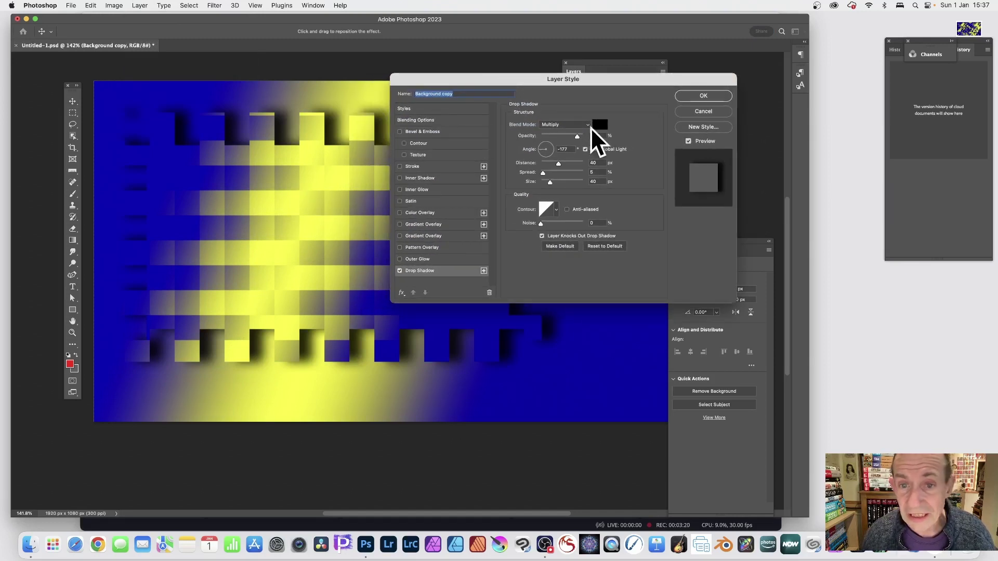
drag(576, 135, 548, 163)
click(550, 163)
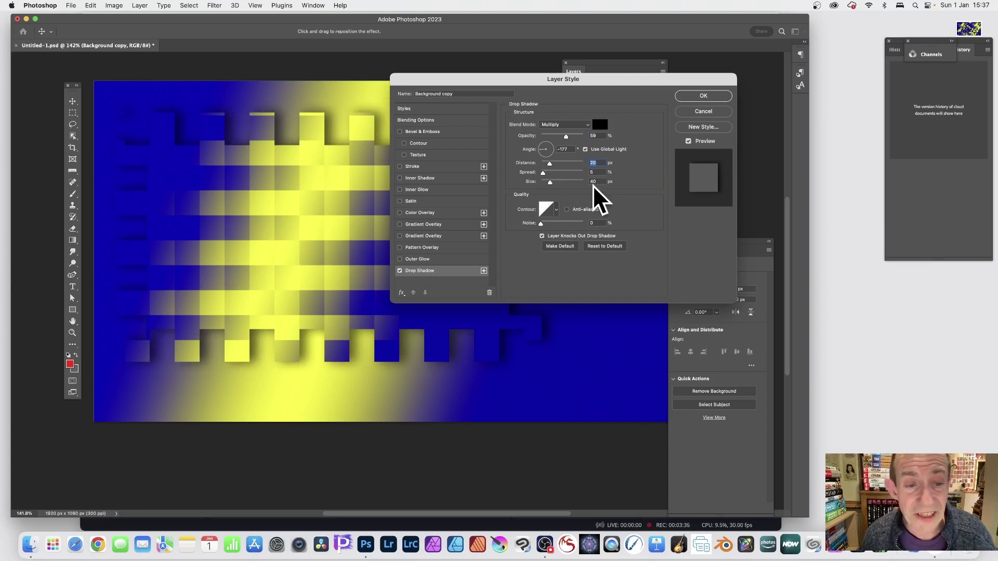
mouse_move(546, 180)
mouse_down()
mouse_move(560, 182)
mouse_move(548, 182)
mouse_up()
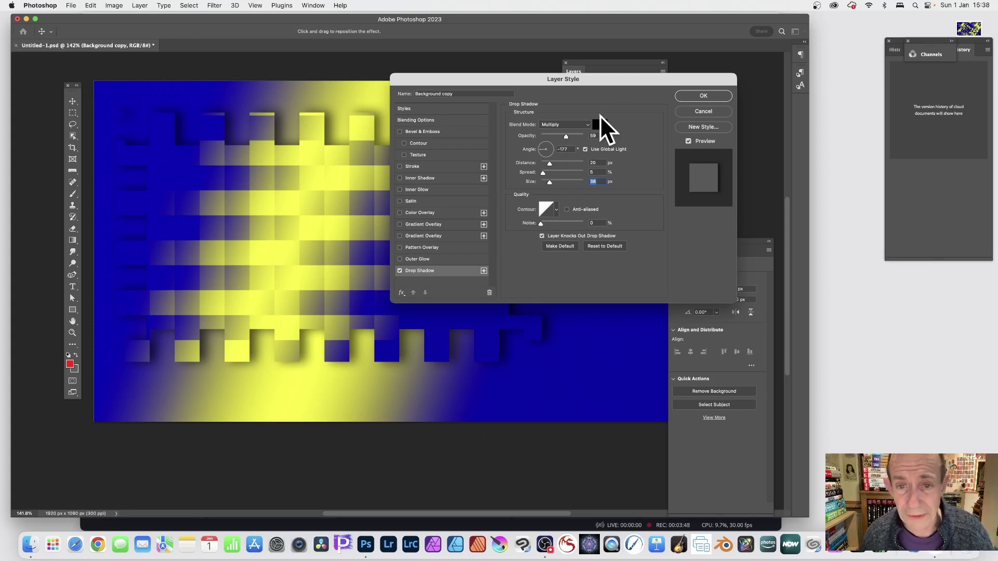
click(698, 98)
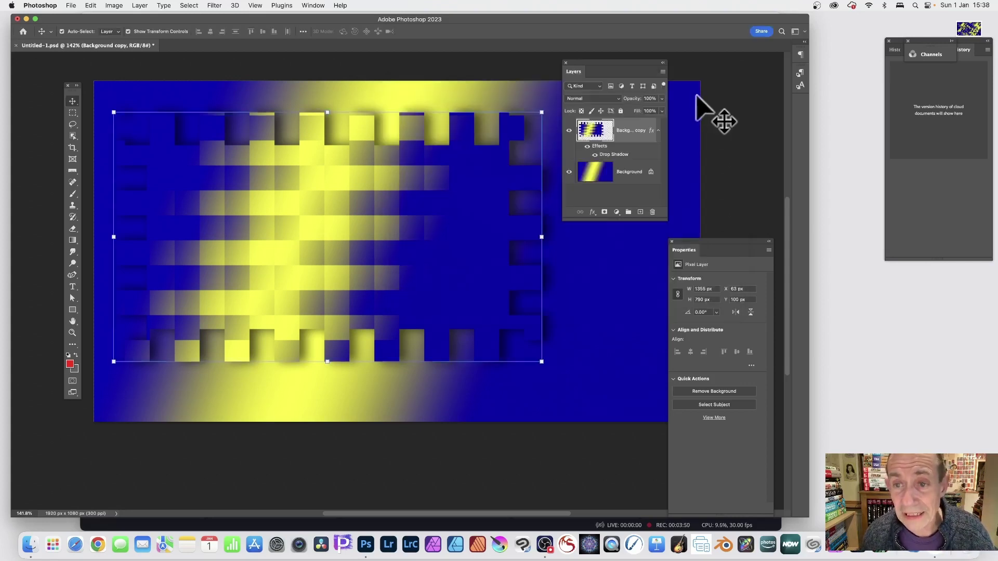
Move the Layers panel aside and cover the canvas with six overlapping duplicates of the shadowed layer copy
drag(592, 65, 671, 70)
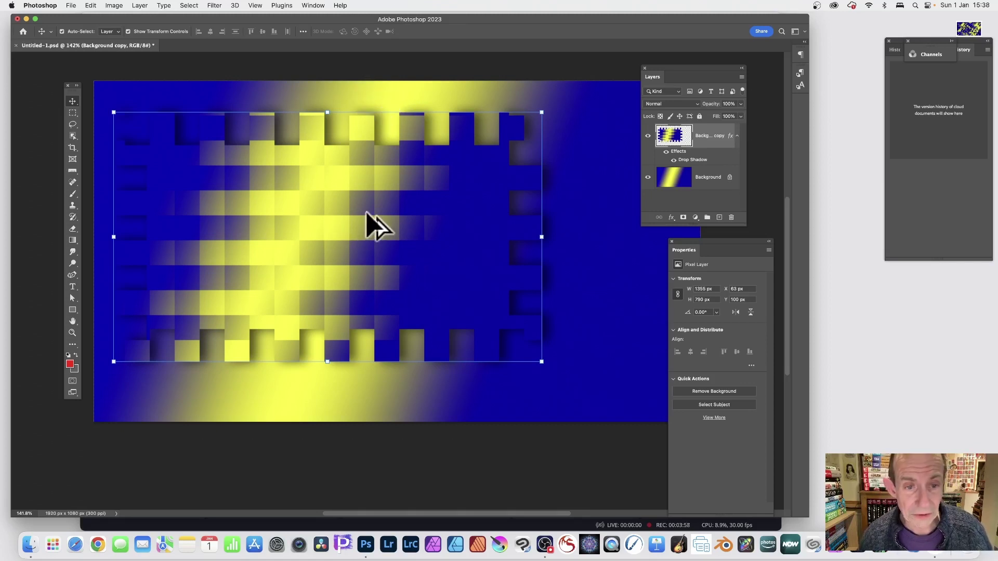
click(140, 6)
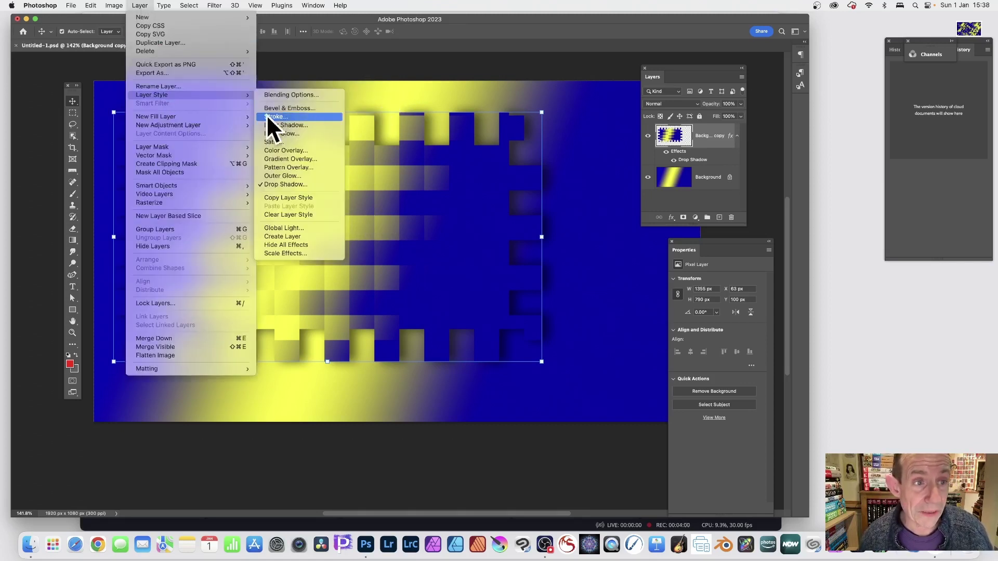
drag(419, 218, 347, 162)
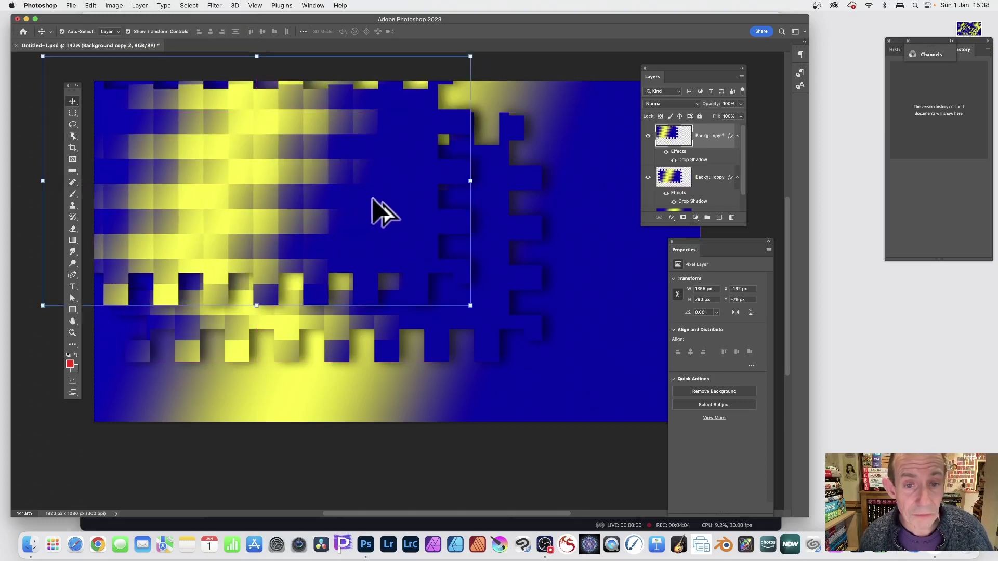
drag(372, 198, 535, 98)
drag(466, 148, 241, 388)
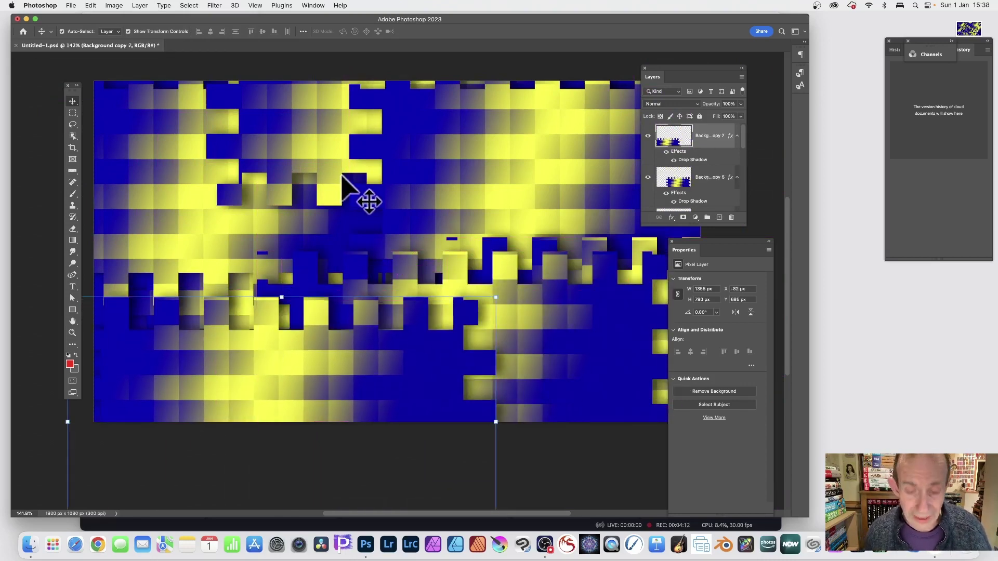
Place another duplicate over the upper-left part of the canvas and scale it proportionally to about 836 px wide
drag(341, 397, 394, 182)
drag(169, 108, 341, 188)
drag(454, 261, 303, 170)
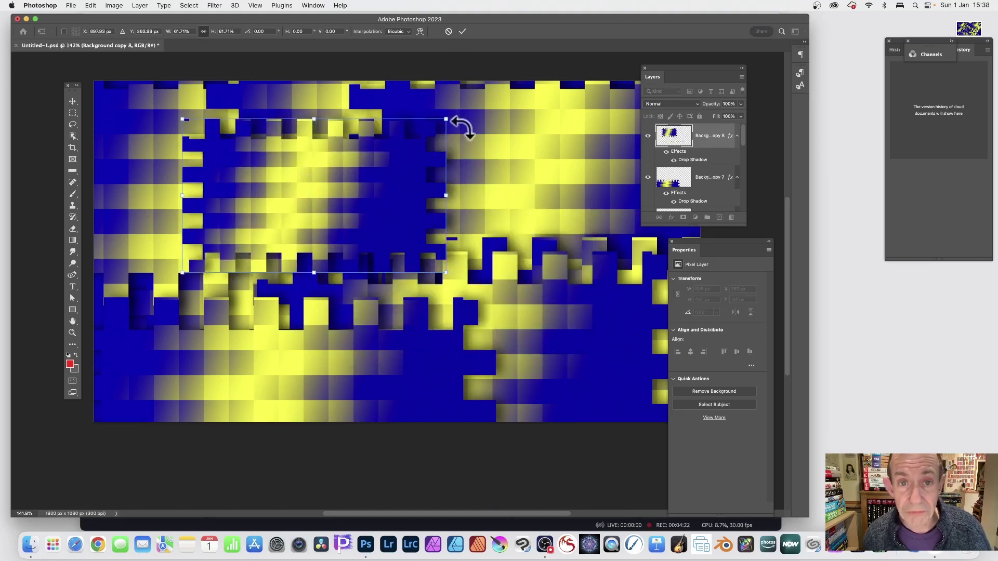
click(462, 32)
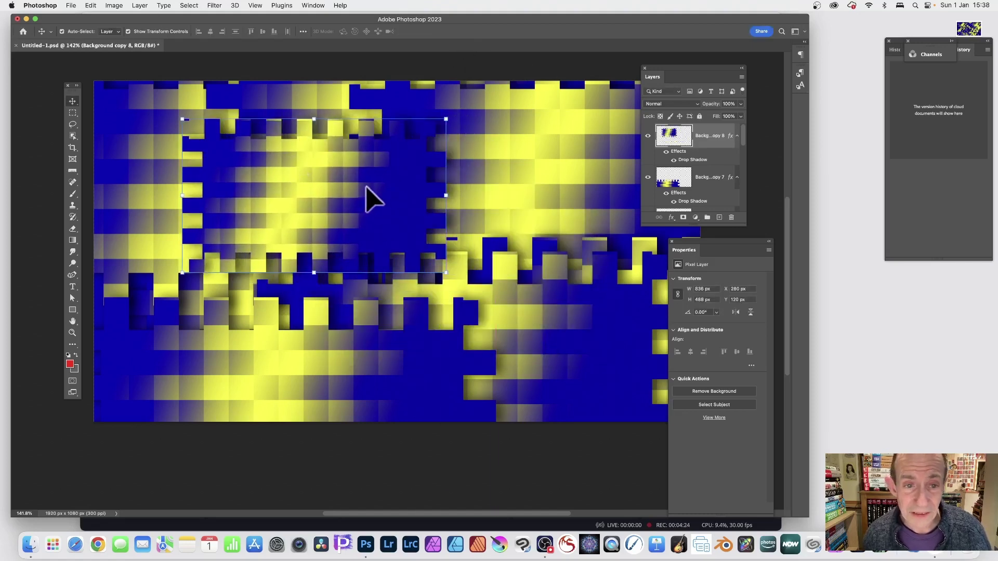
Scatter ten duplicates of the smaller shadowed layer across the canvas, ending with one near the centre
drag(366, 187, 462, 228)
drag(418, 225, 521, 133)
drag(522, 133, 595, 326)
drag(587, 322, 413, 97)
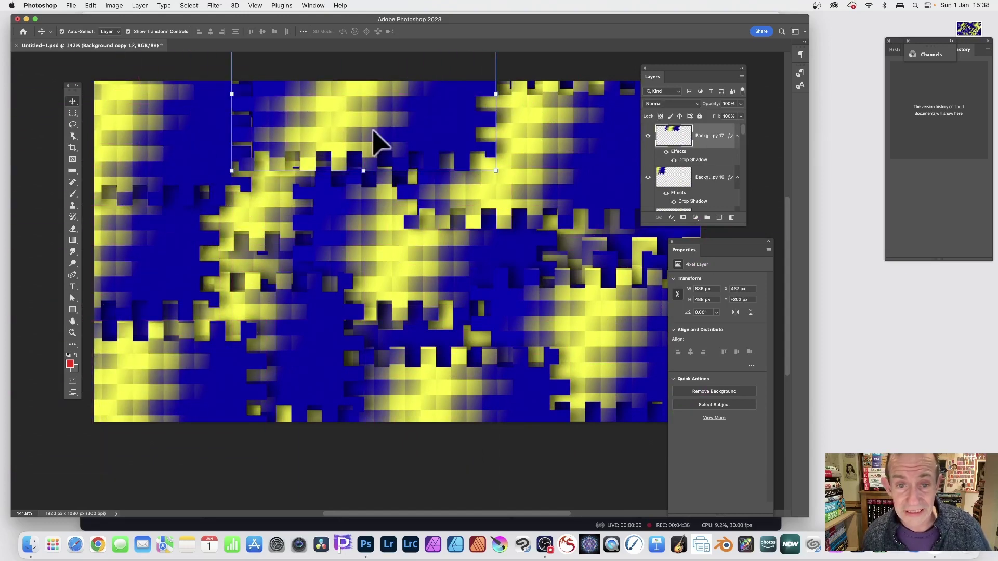
drag(373, 130, 416, 231)
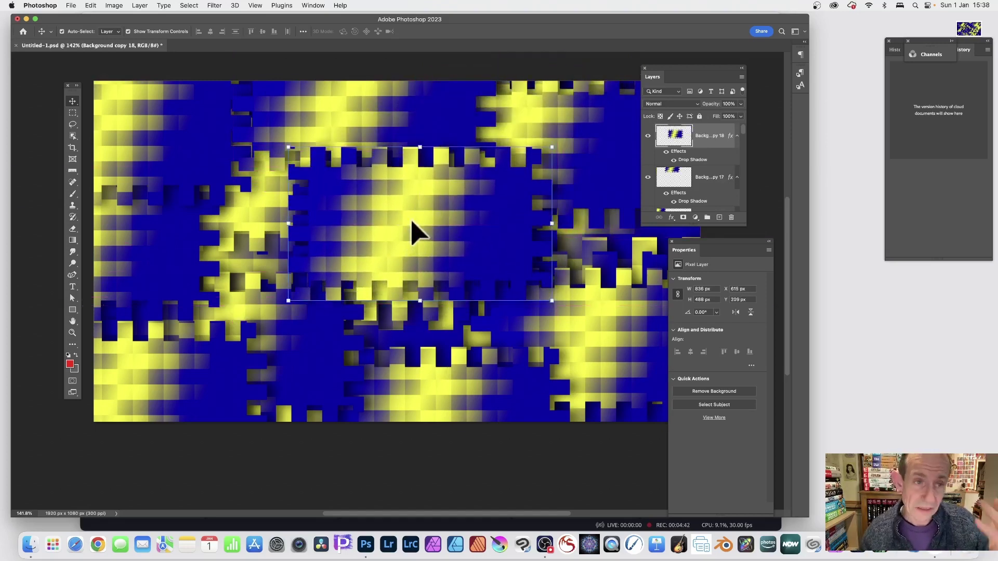
Flatten the image and duplicate the resulting Background layer within the same document
click(141, 6)
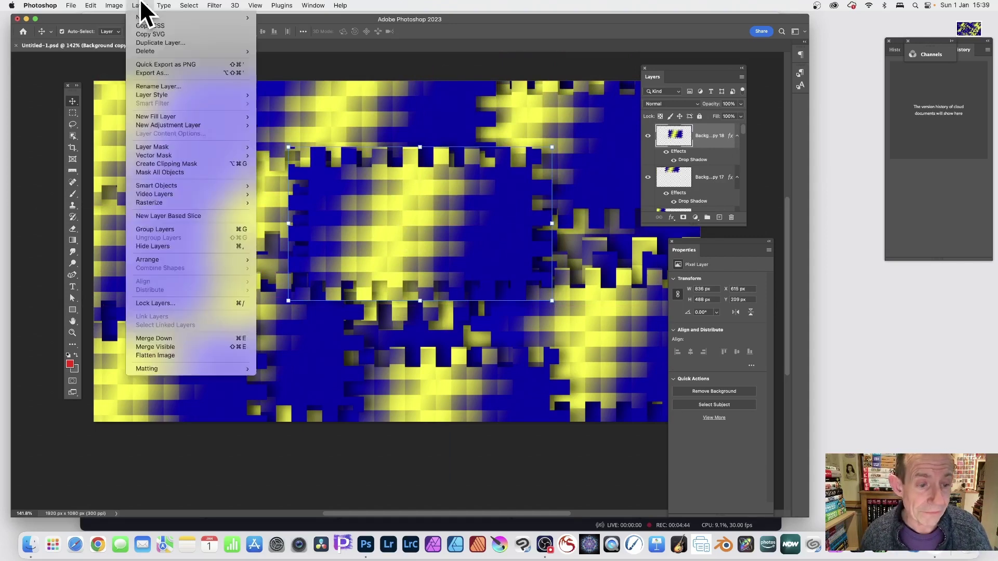
click(172, 355)
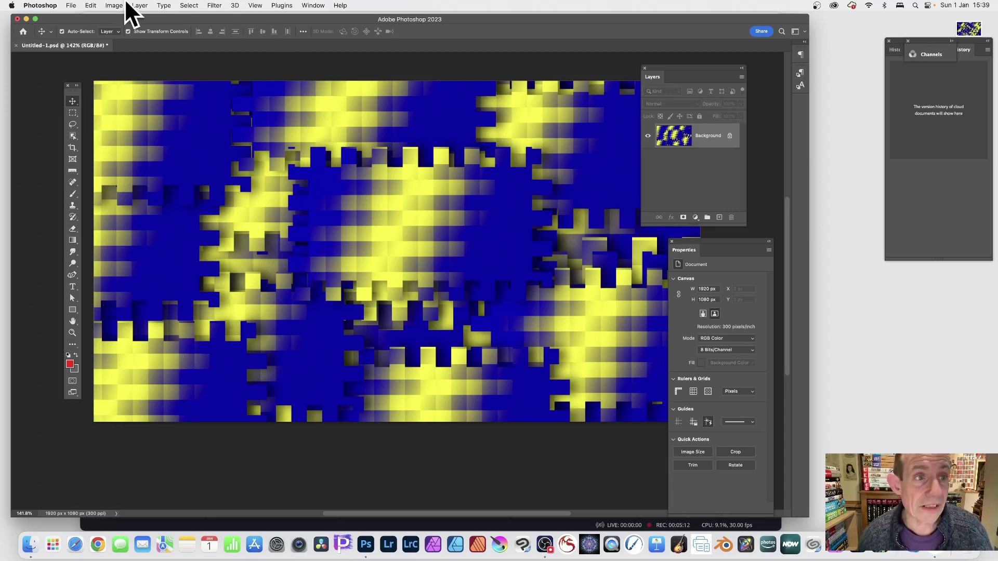
click(140, 6)
click(145, 40)
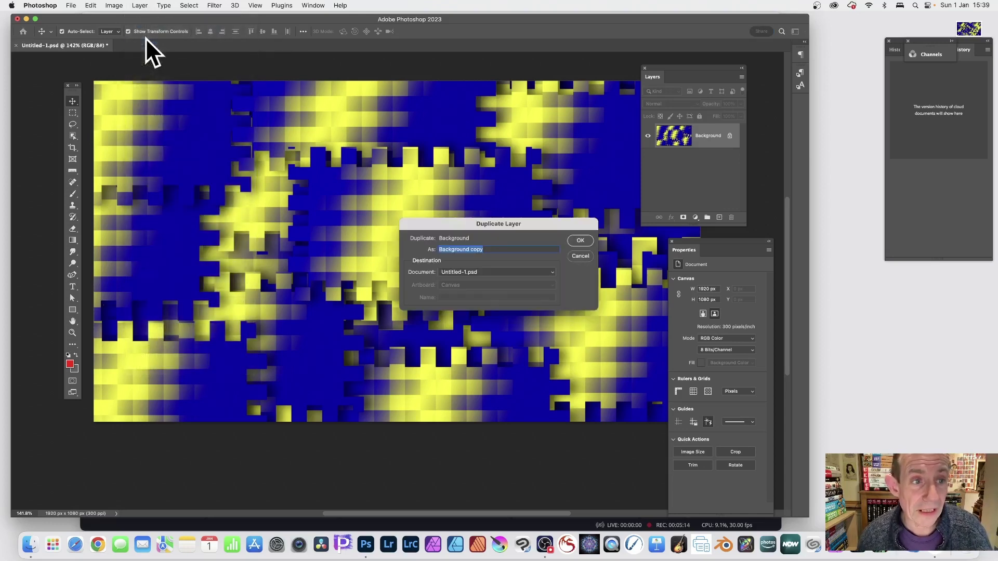
click(580, 240)
Scale the Background copy down to about 1338 × 752 px and place it at about X 200 px, Y 91 px
key(super+t)
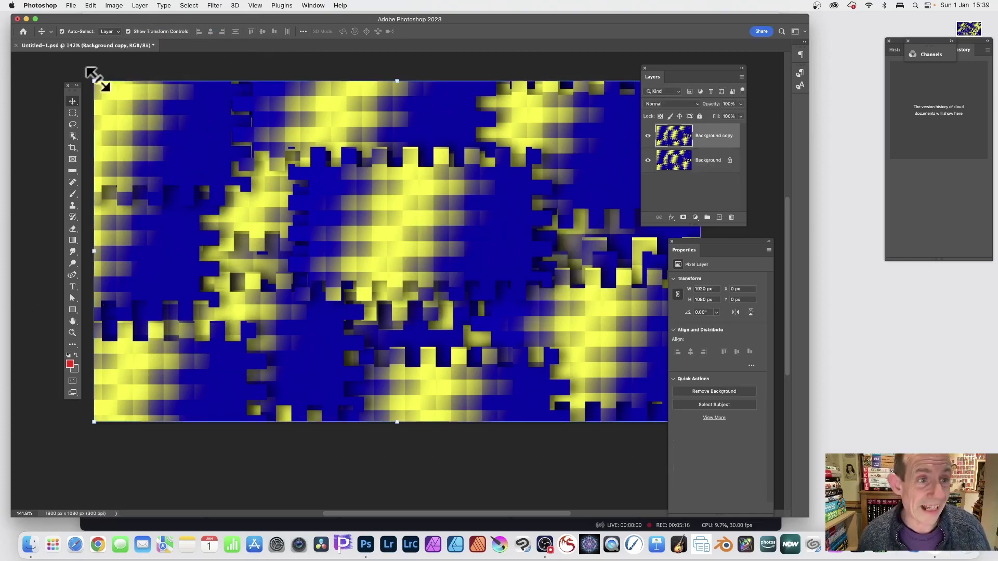
drag(94, 81, 280, 186)
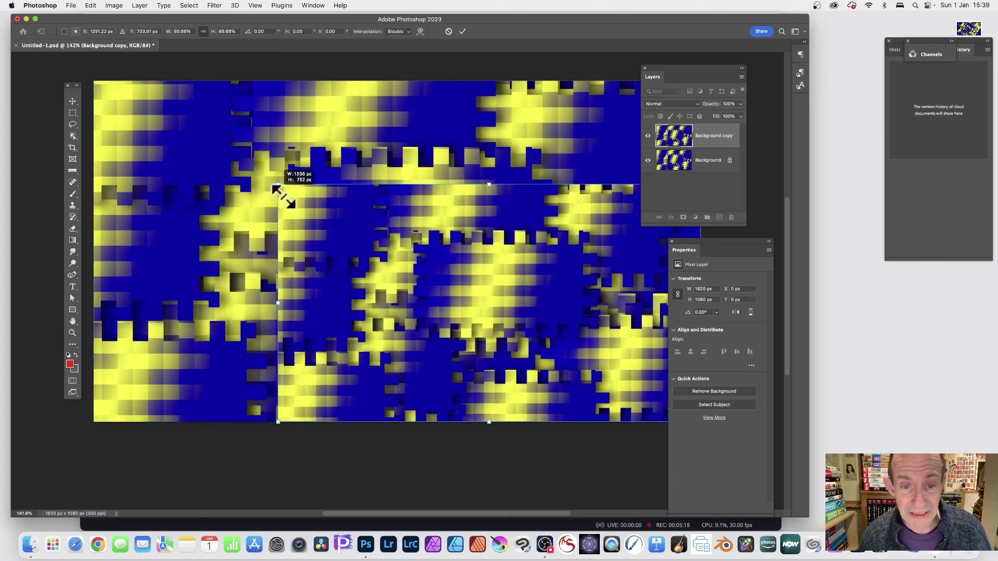
drag(438, 287, 318, 212)
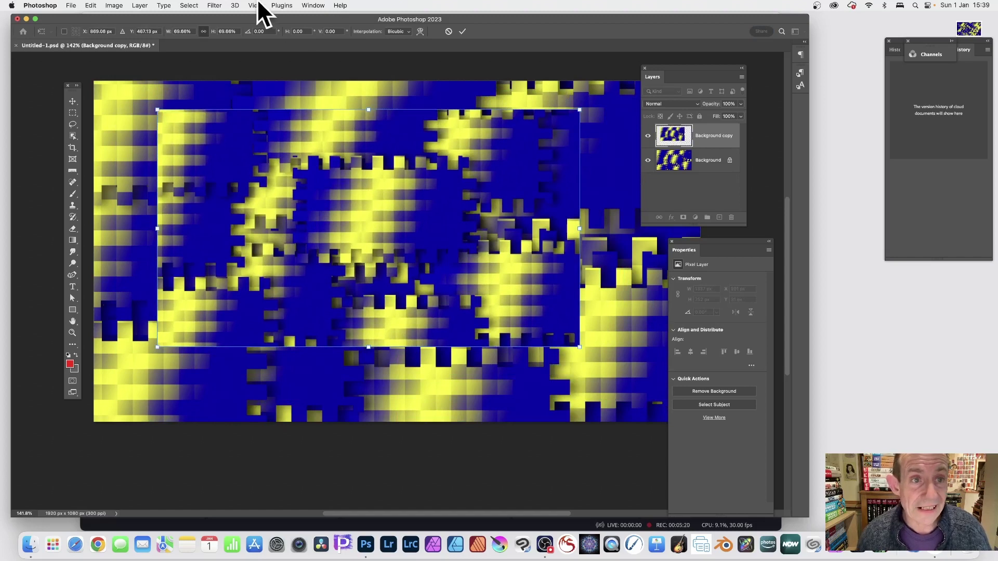
click(462, 31)
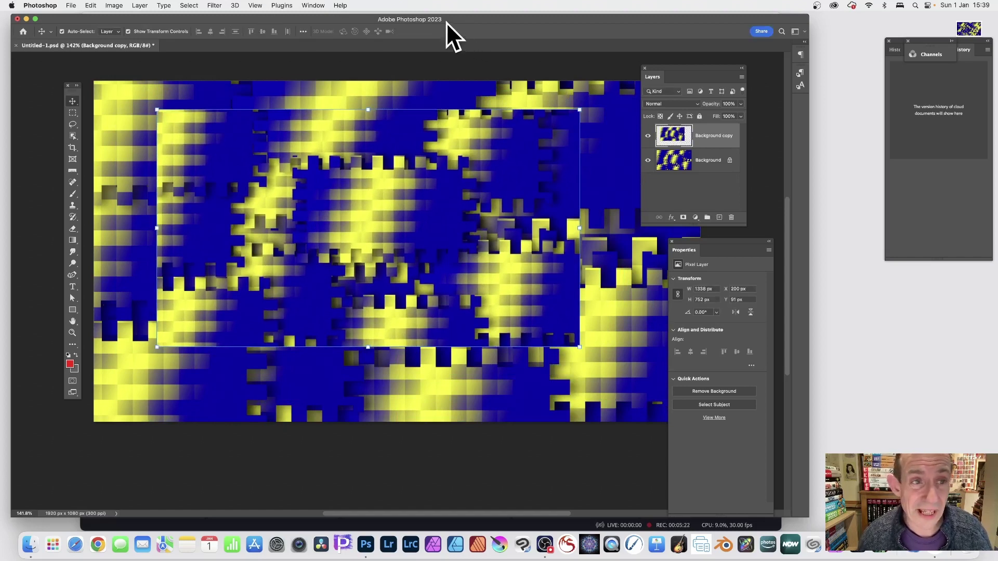
click(216, 6)
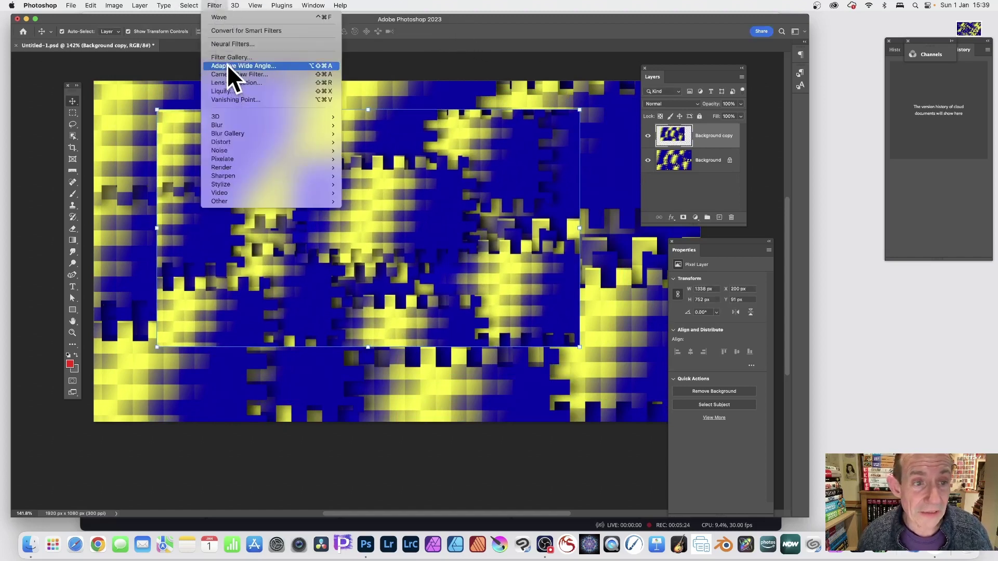
mouse_move(230, 143)
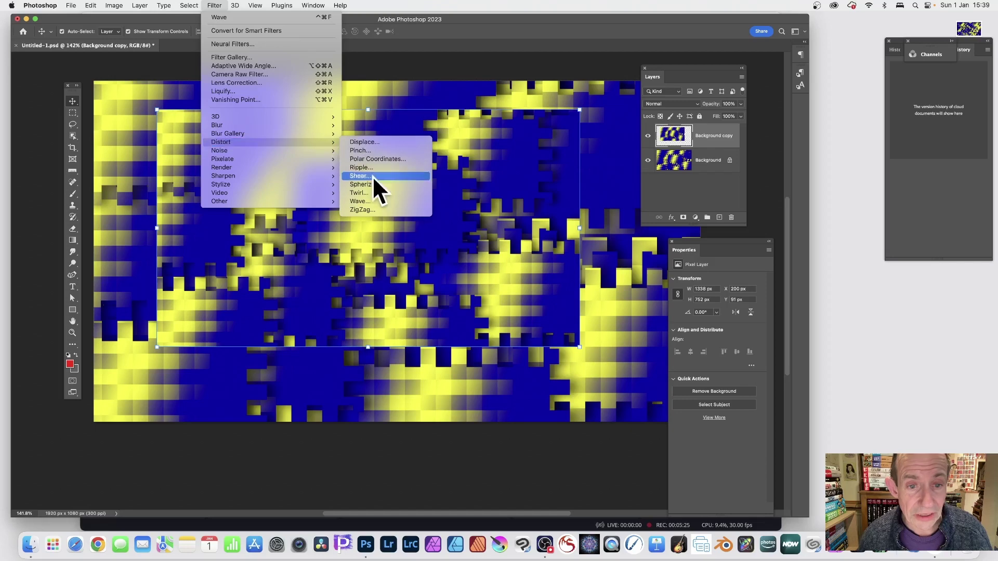
click(358, 201)
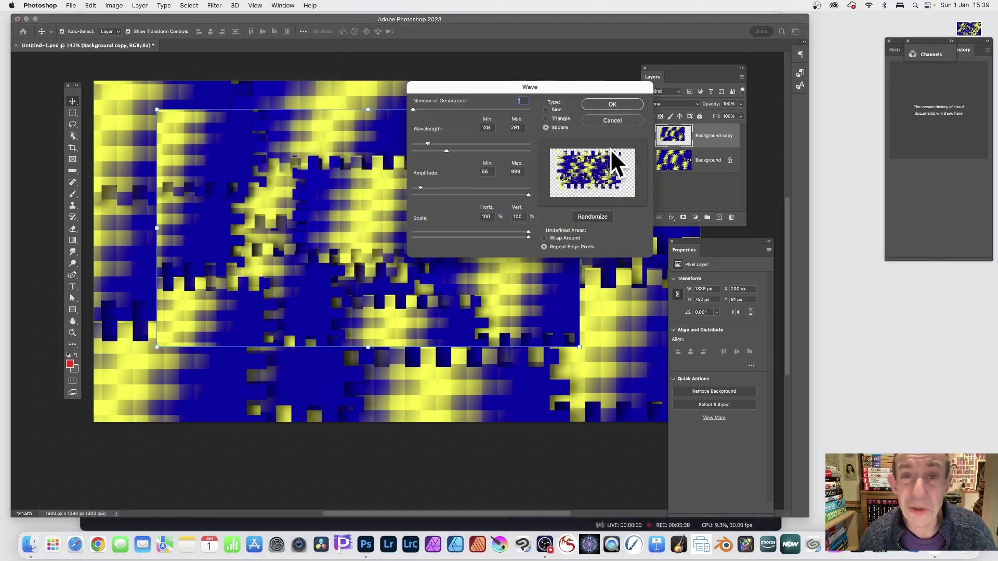
click(605, 120)
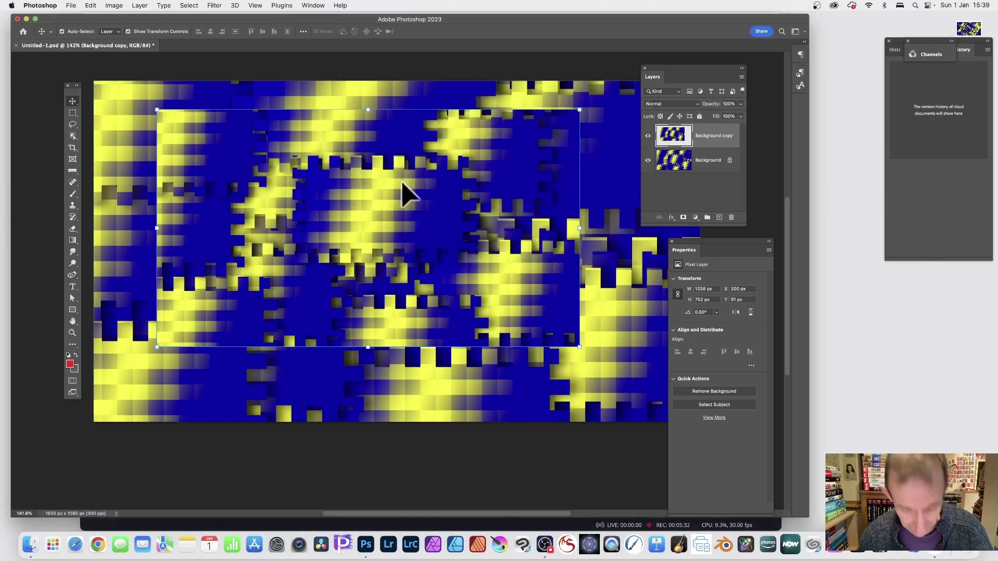
Place three overlapping duplicates of the scaled-down layer over the lower part of the canvas
drag(392, 177, 429, 449)
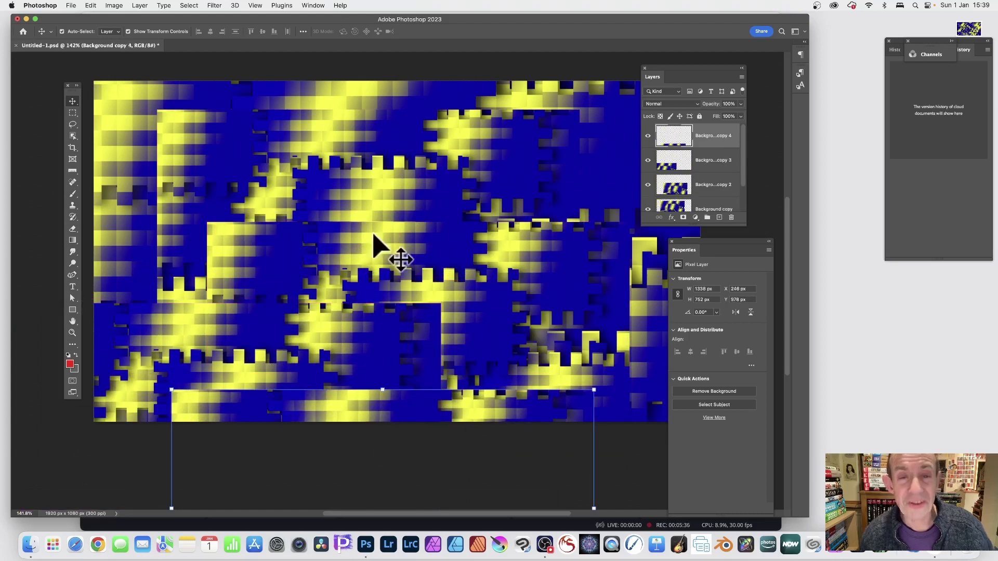